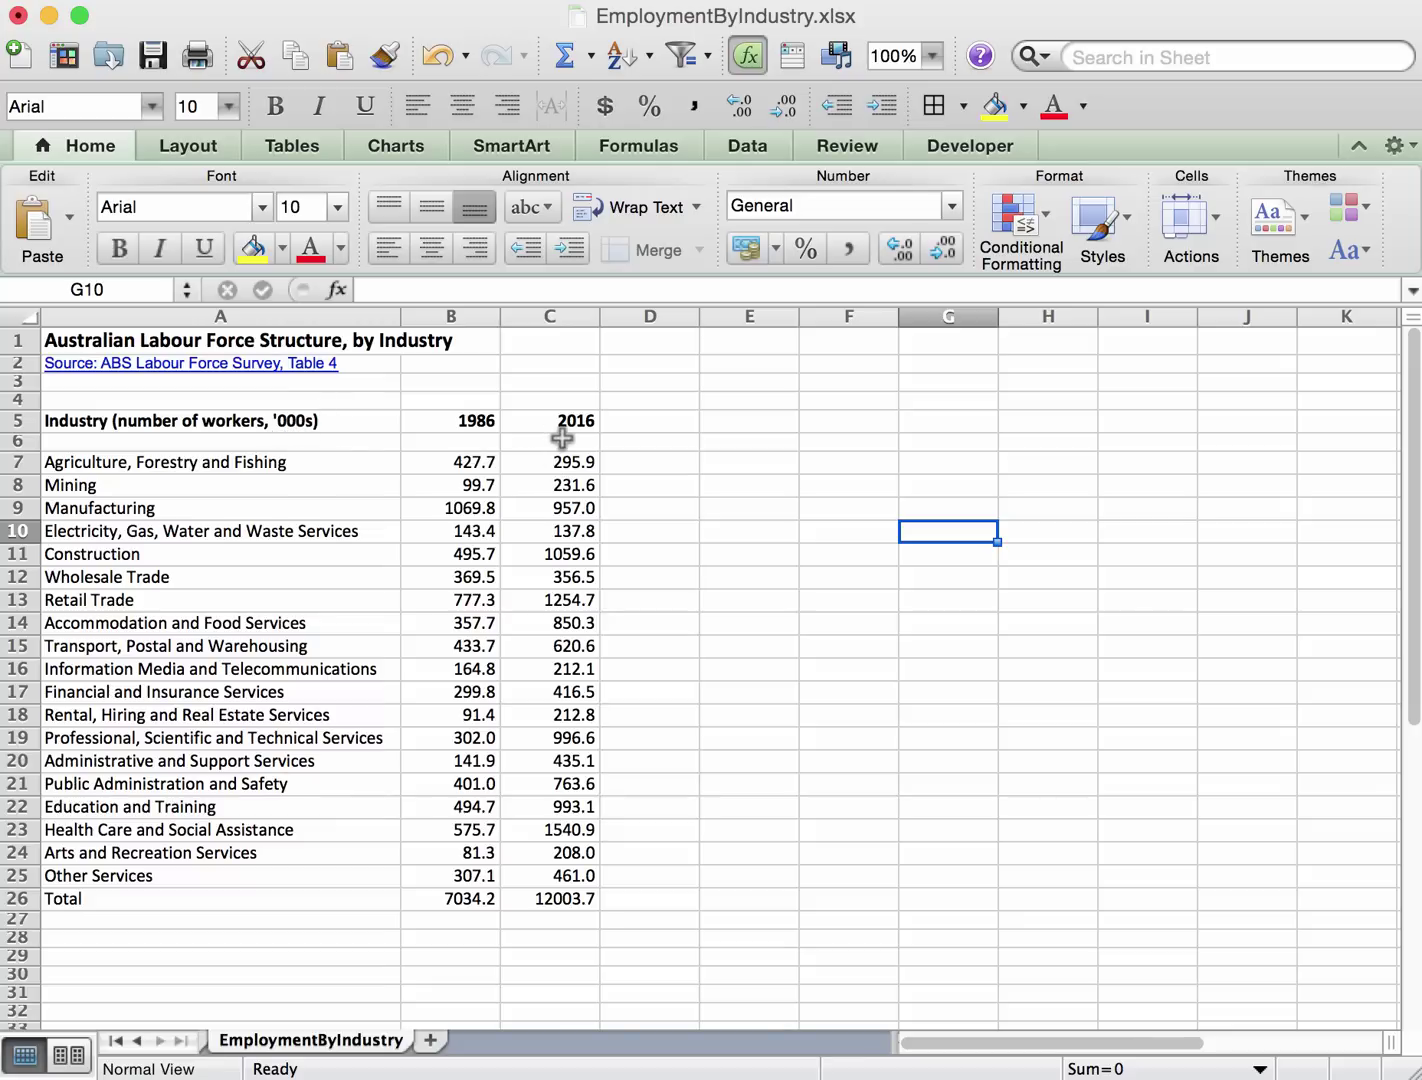
Enter the heading 'Change' in cell D5.
{"action": "left_click", "coordinate": [652, 427]}
{"action": "type", "text": "Change"}
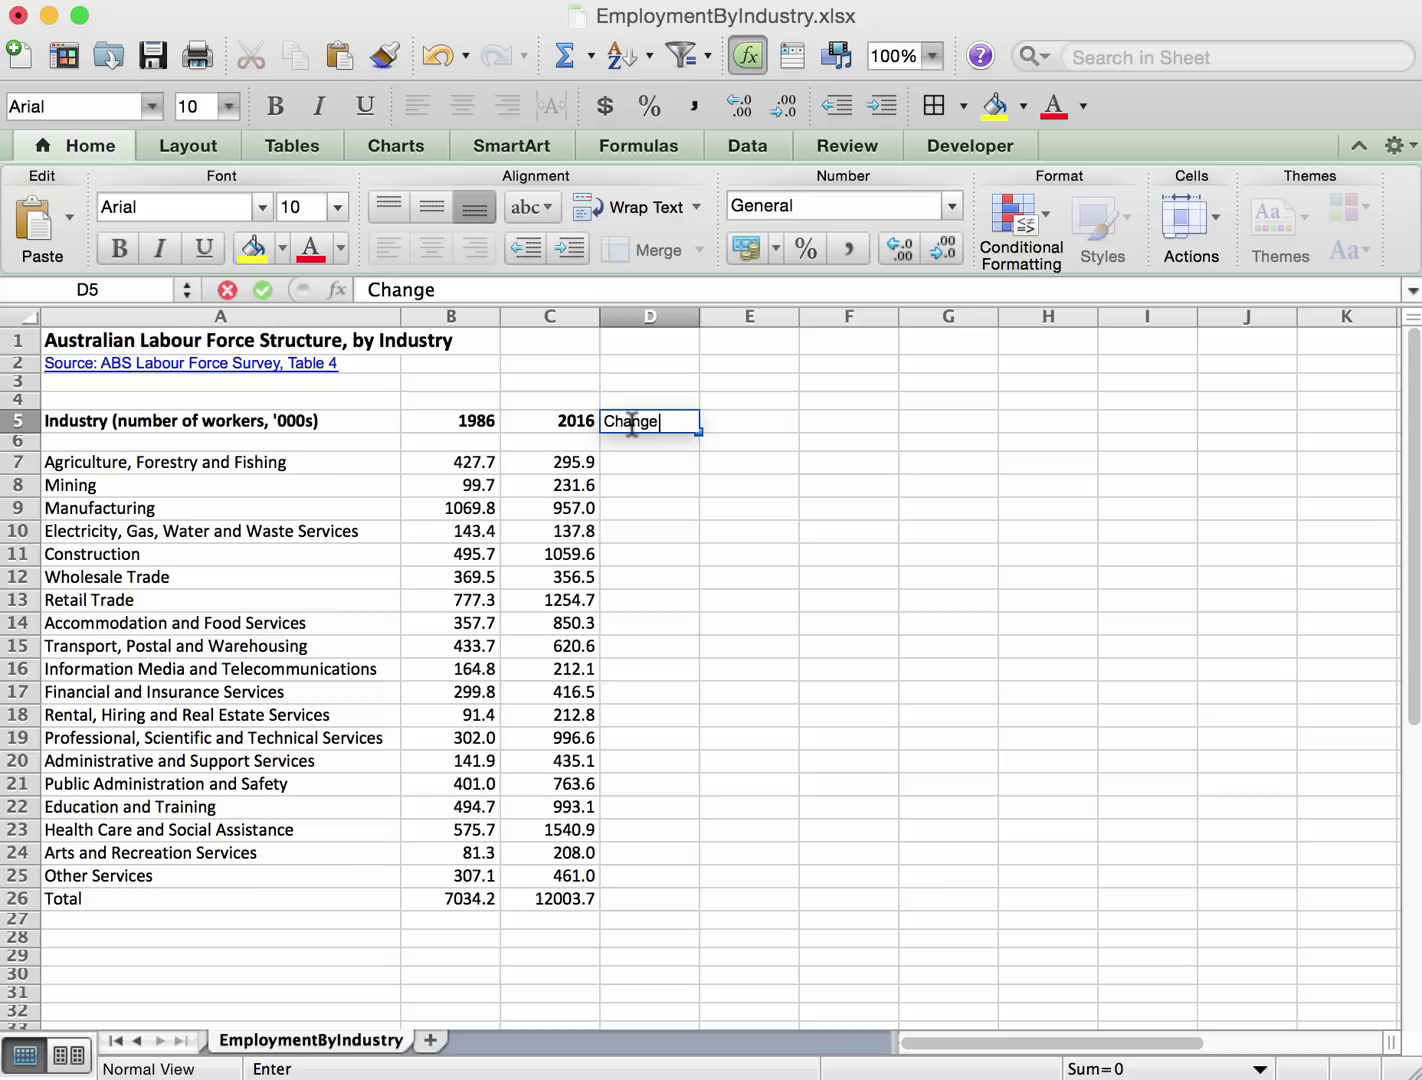
{"action": "key", "text": "Return"}
{"action": "key", "text": "Return"}
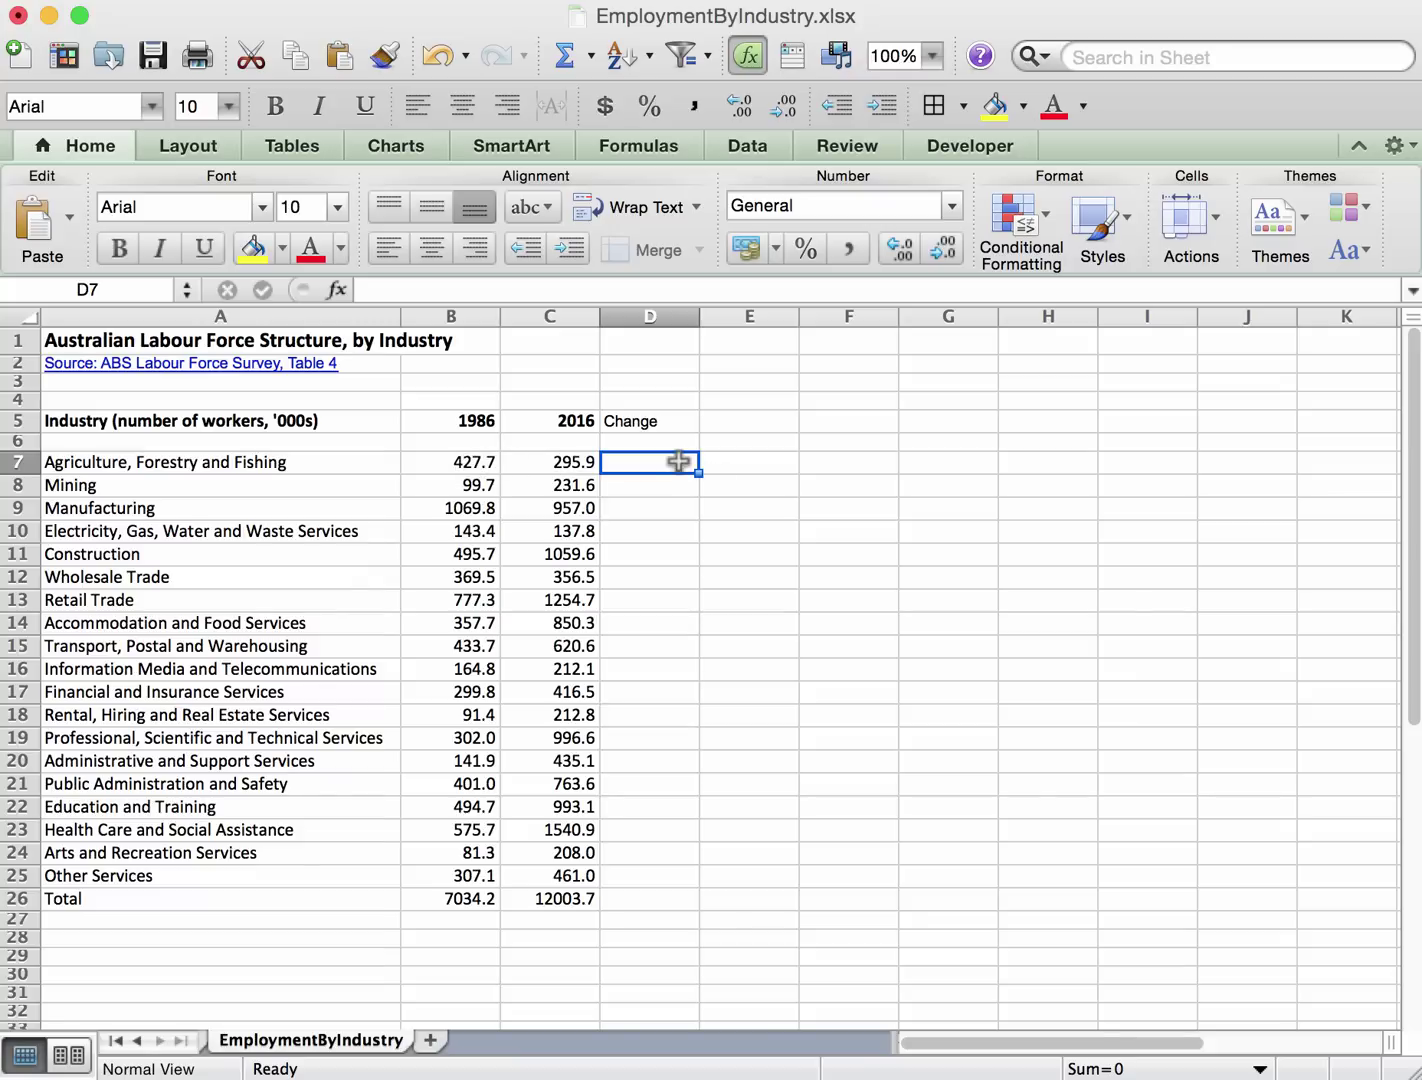
Enter =C7-B7 in D7 to get the Agriculture change of -131.8.
{"action": "type", "text": "="}
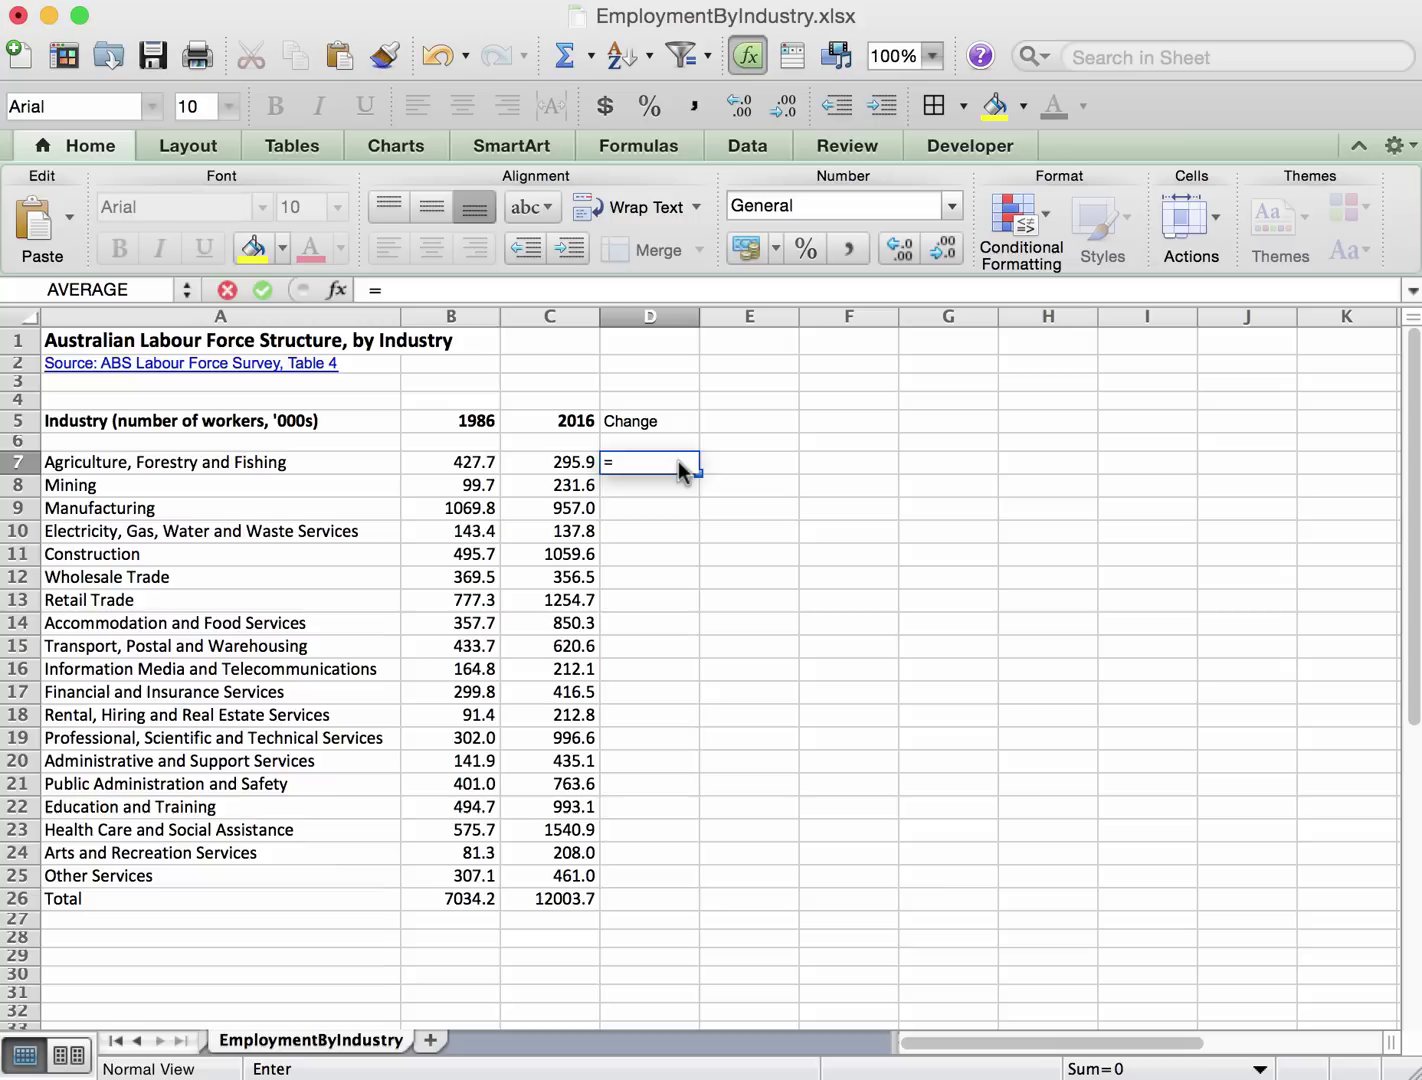
{"action": "left_click", "coordinate": [550, 420]}
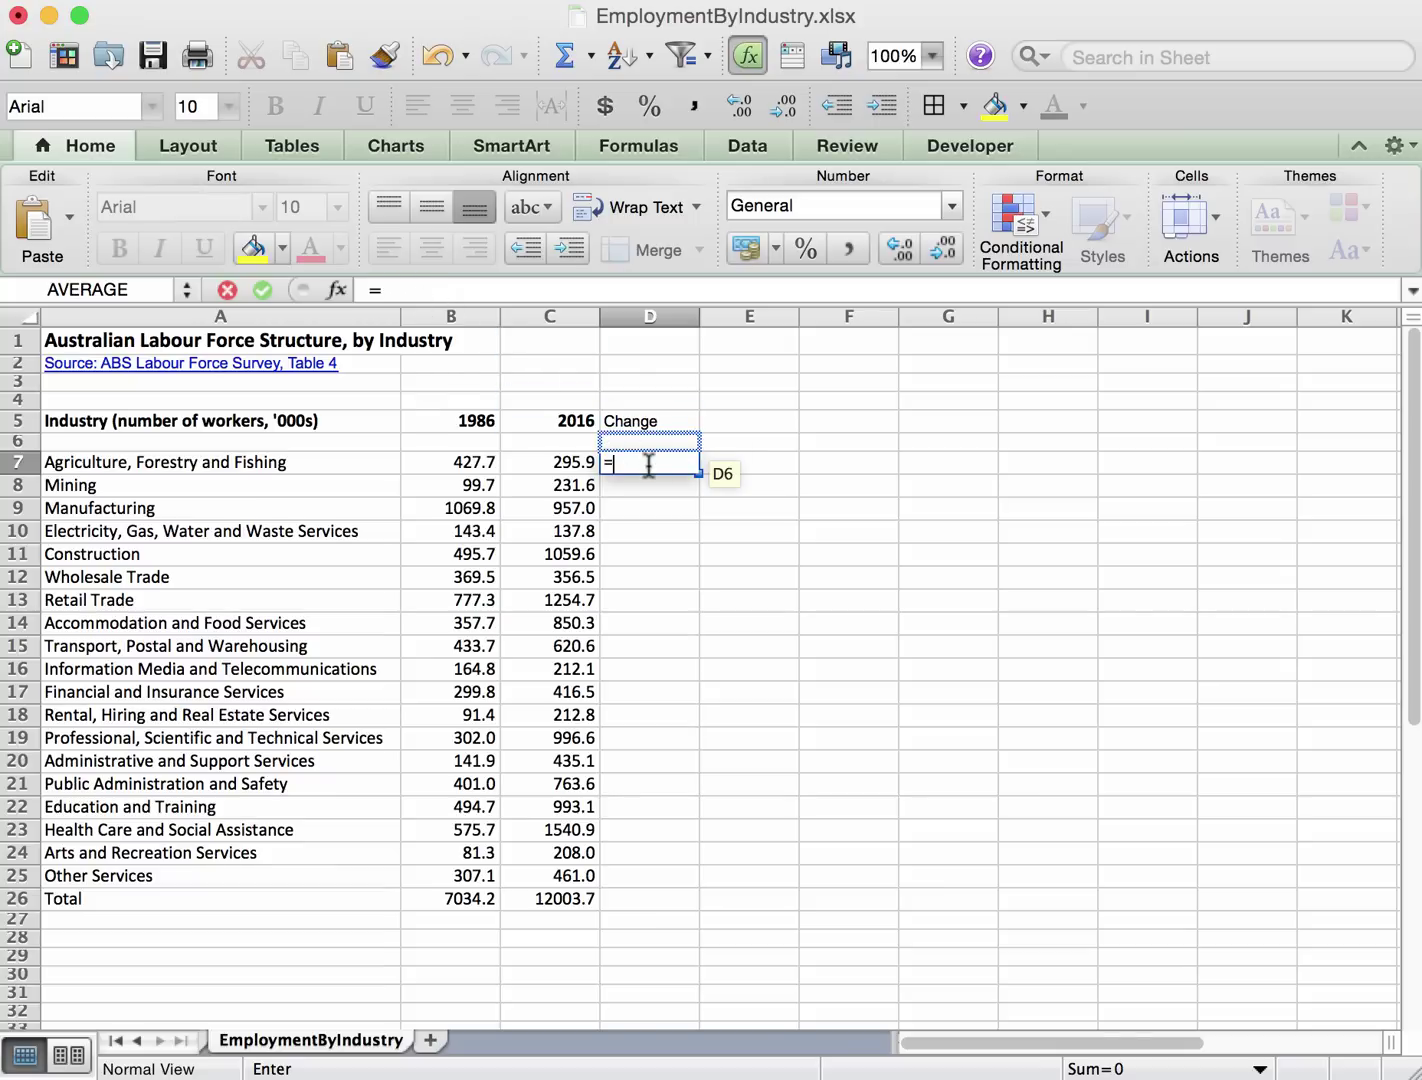
{"action": "left_click", "coordinate": [570, 462]}
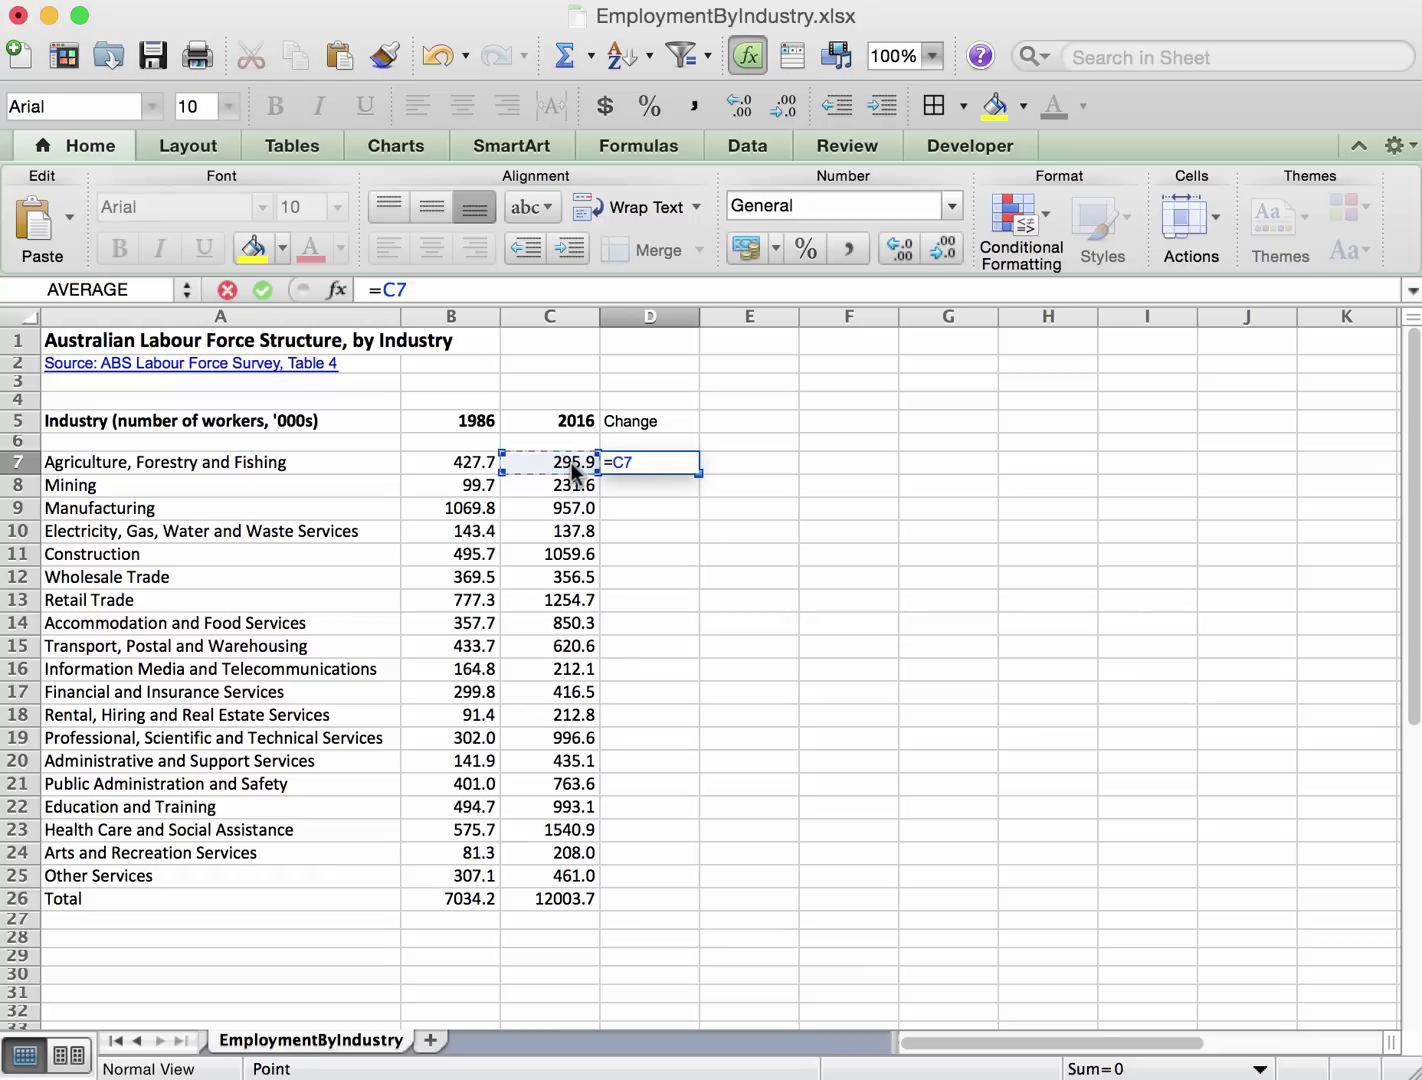
{"action": "type", "text": "-"}
{"action": "left_click", "coordinate": [455, 462]}
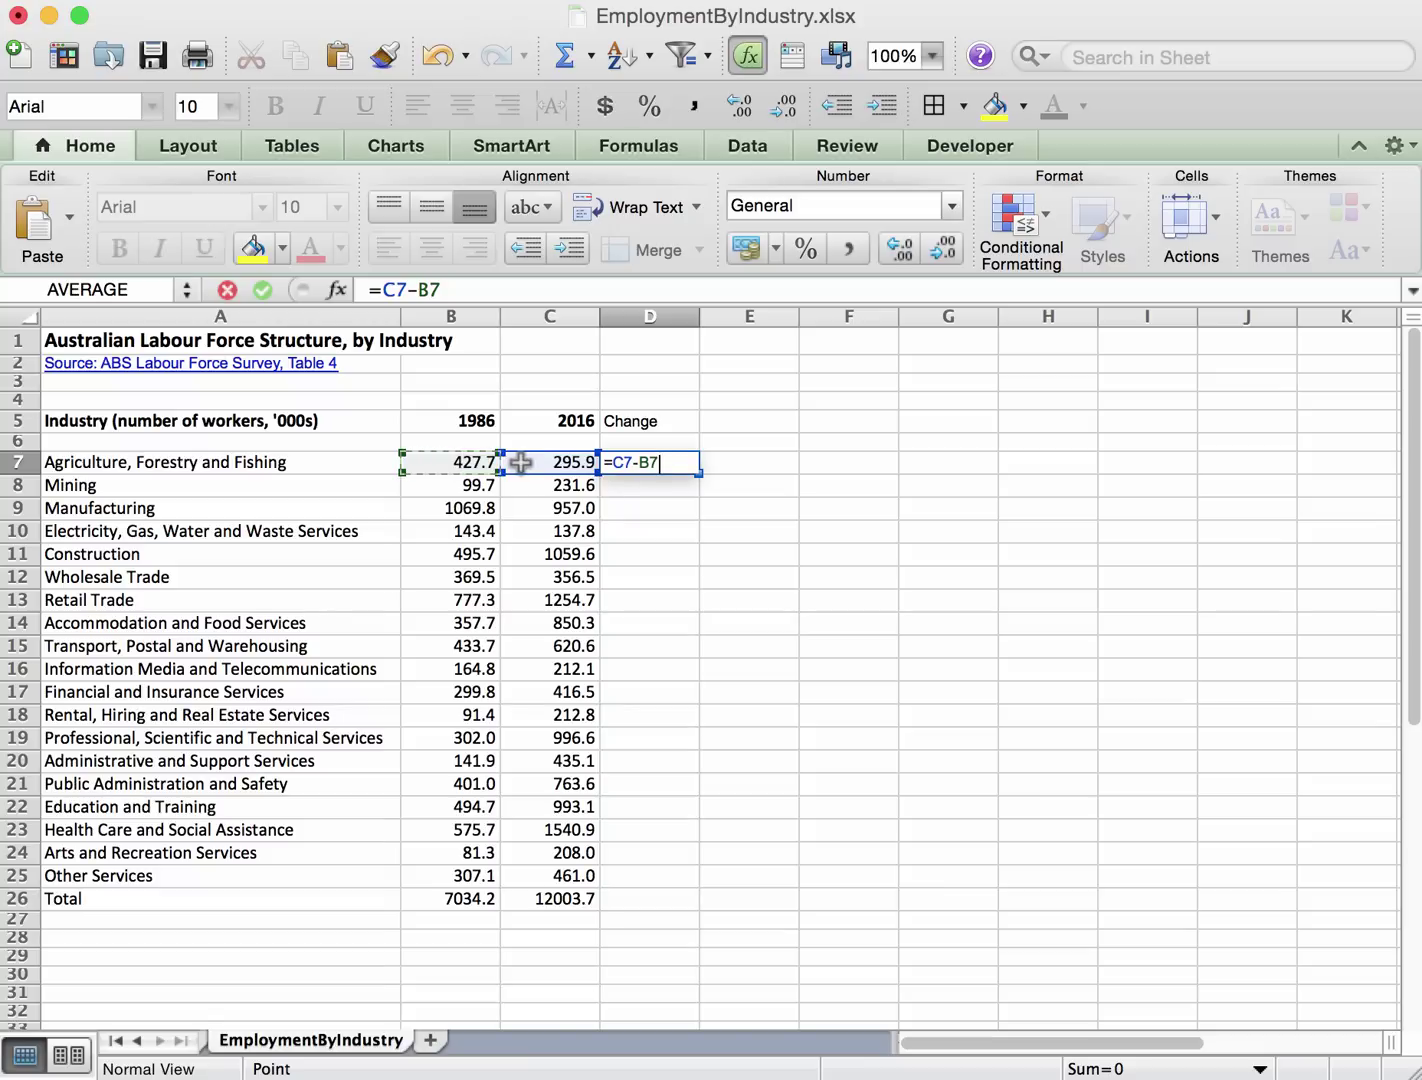
{"action": "key", "text": "Return"}
{"action": "key", "text": "Return"}
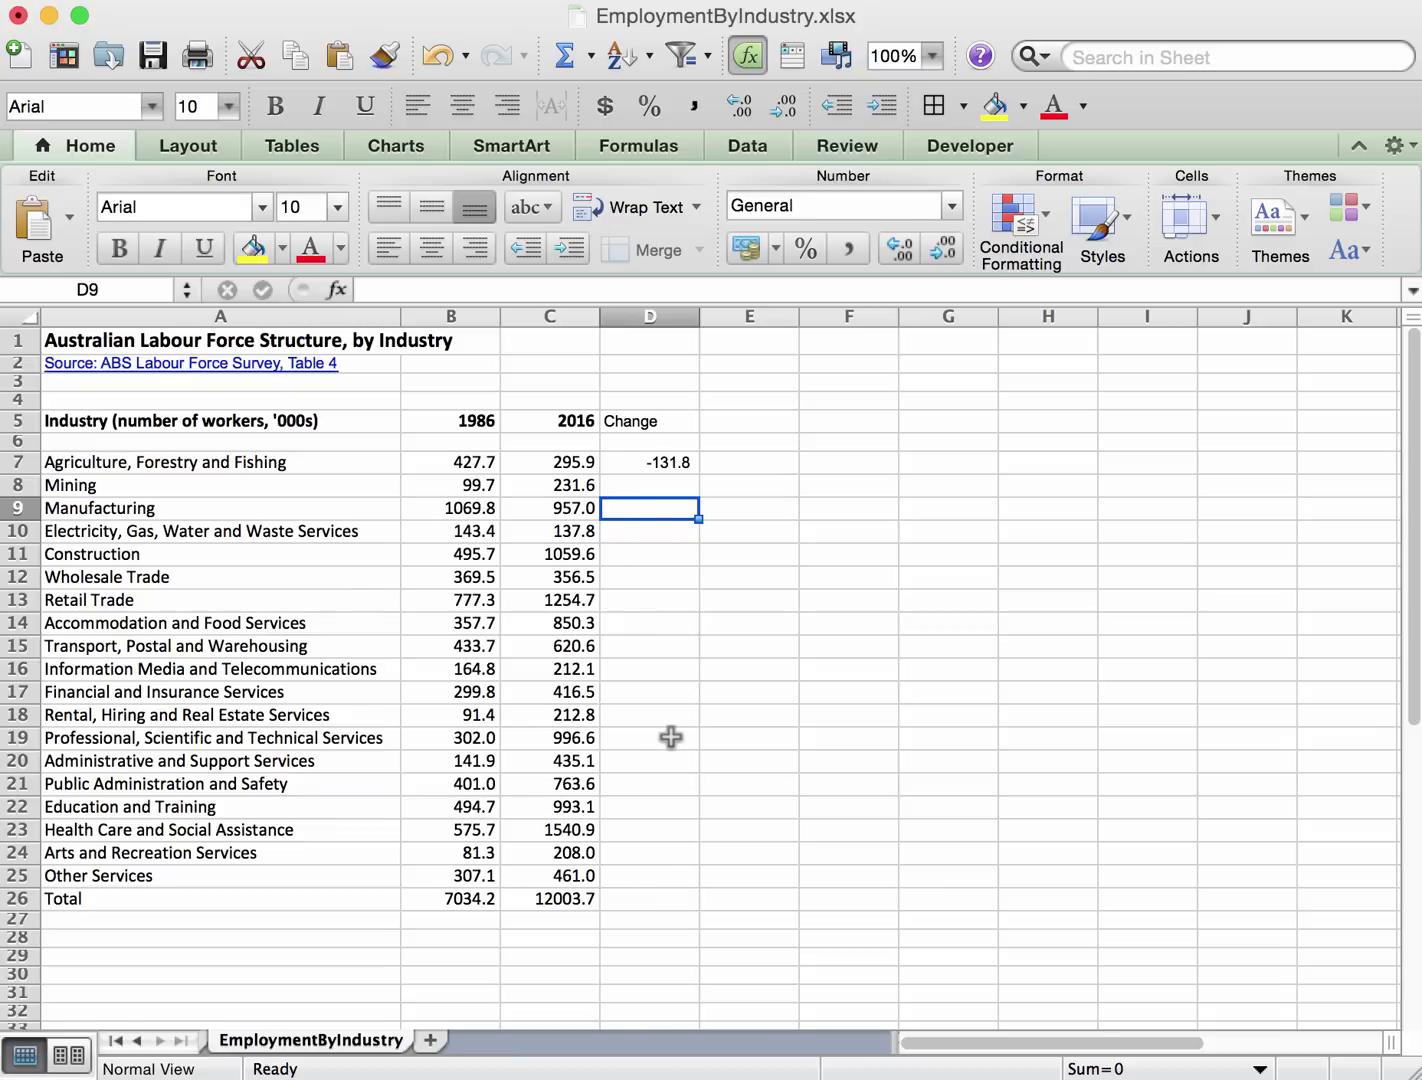
Fill the D7 change formula down to D26, ending with 4969.5 on the Total row.
{"action": "left_click", "coordinate": [671, 465]}
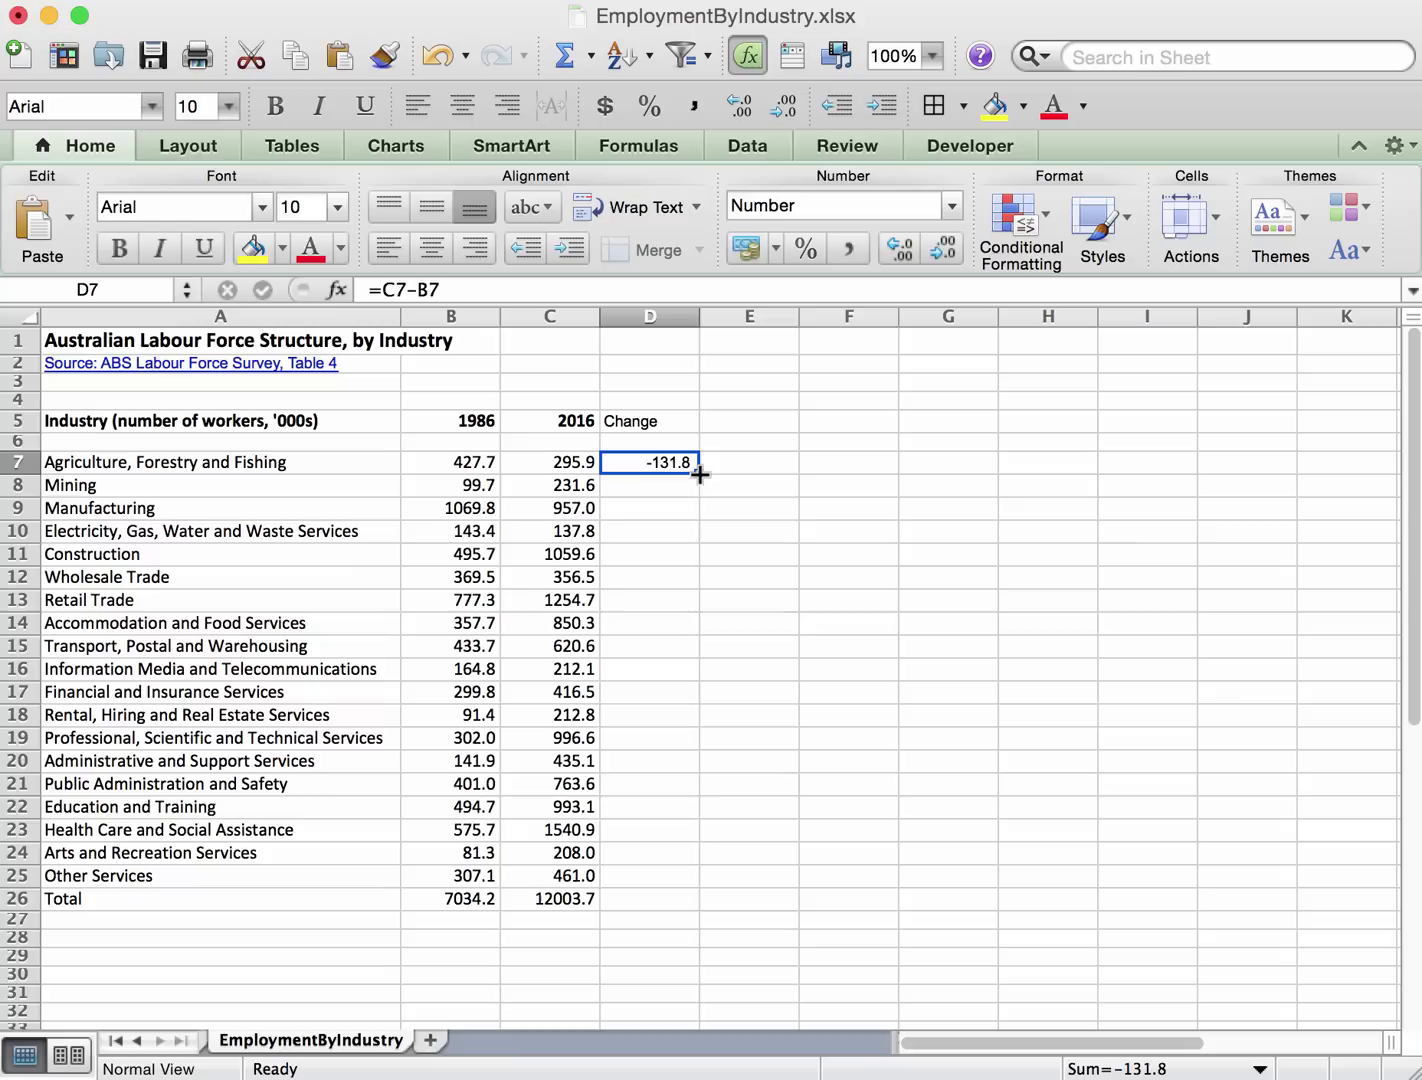
{"action": "double_click", "coordinate": [700, 474]}
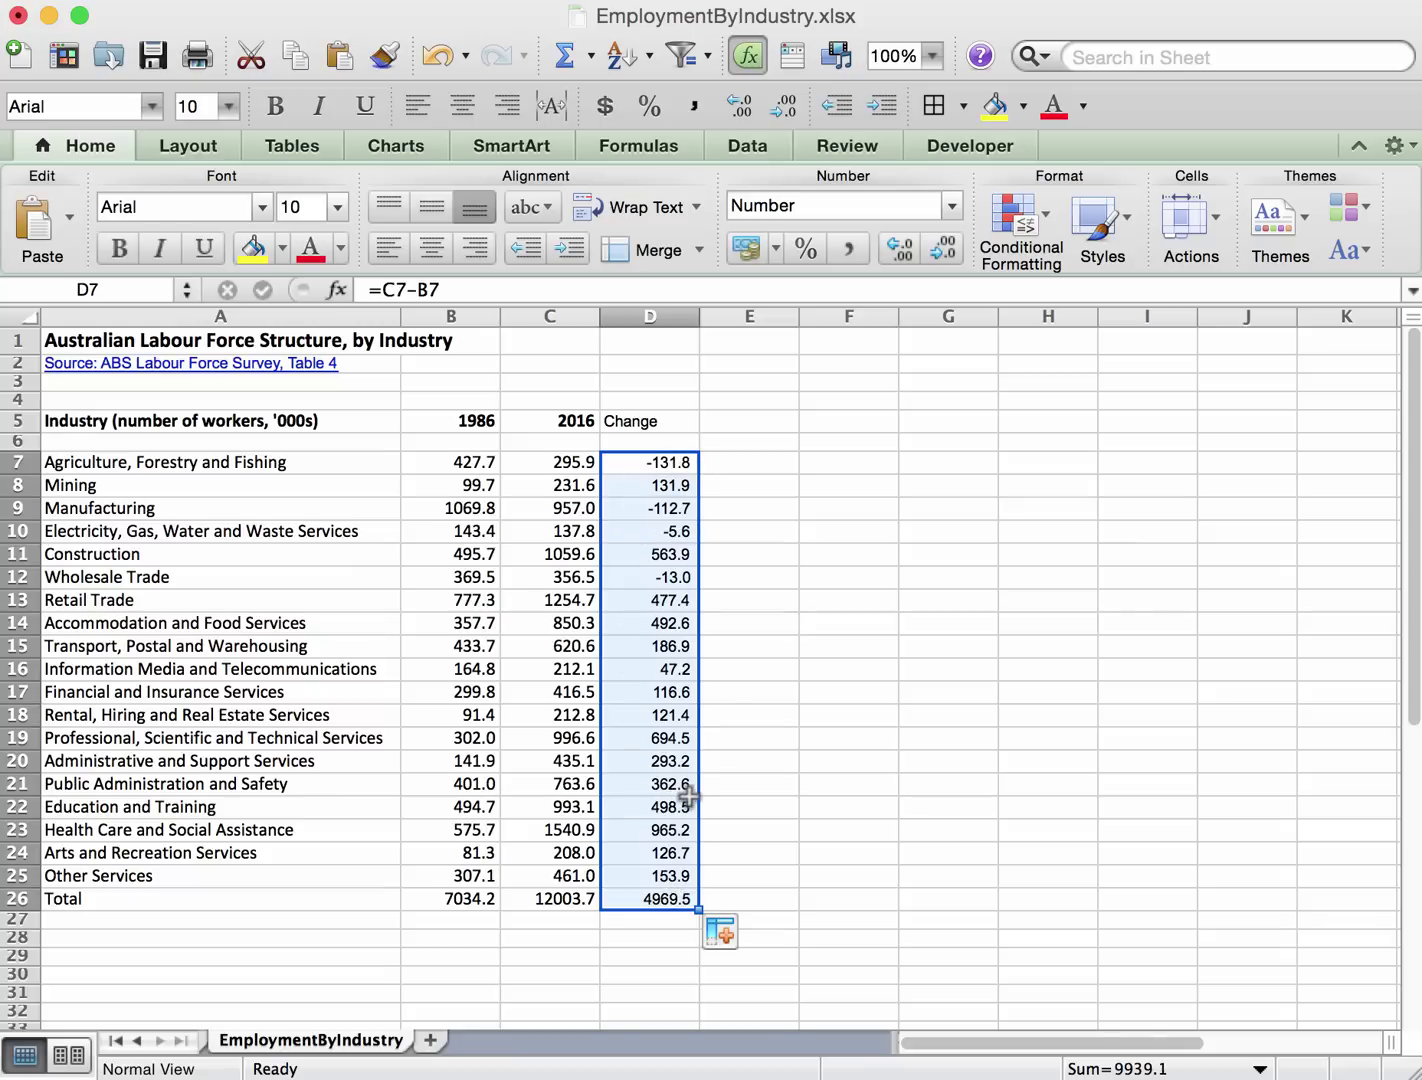
{"action": "left_click", "coordinate": [738, 679]}
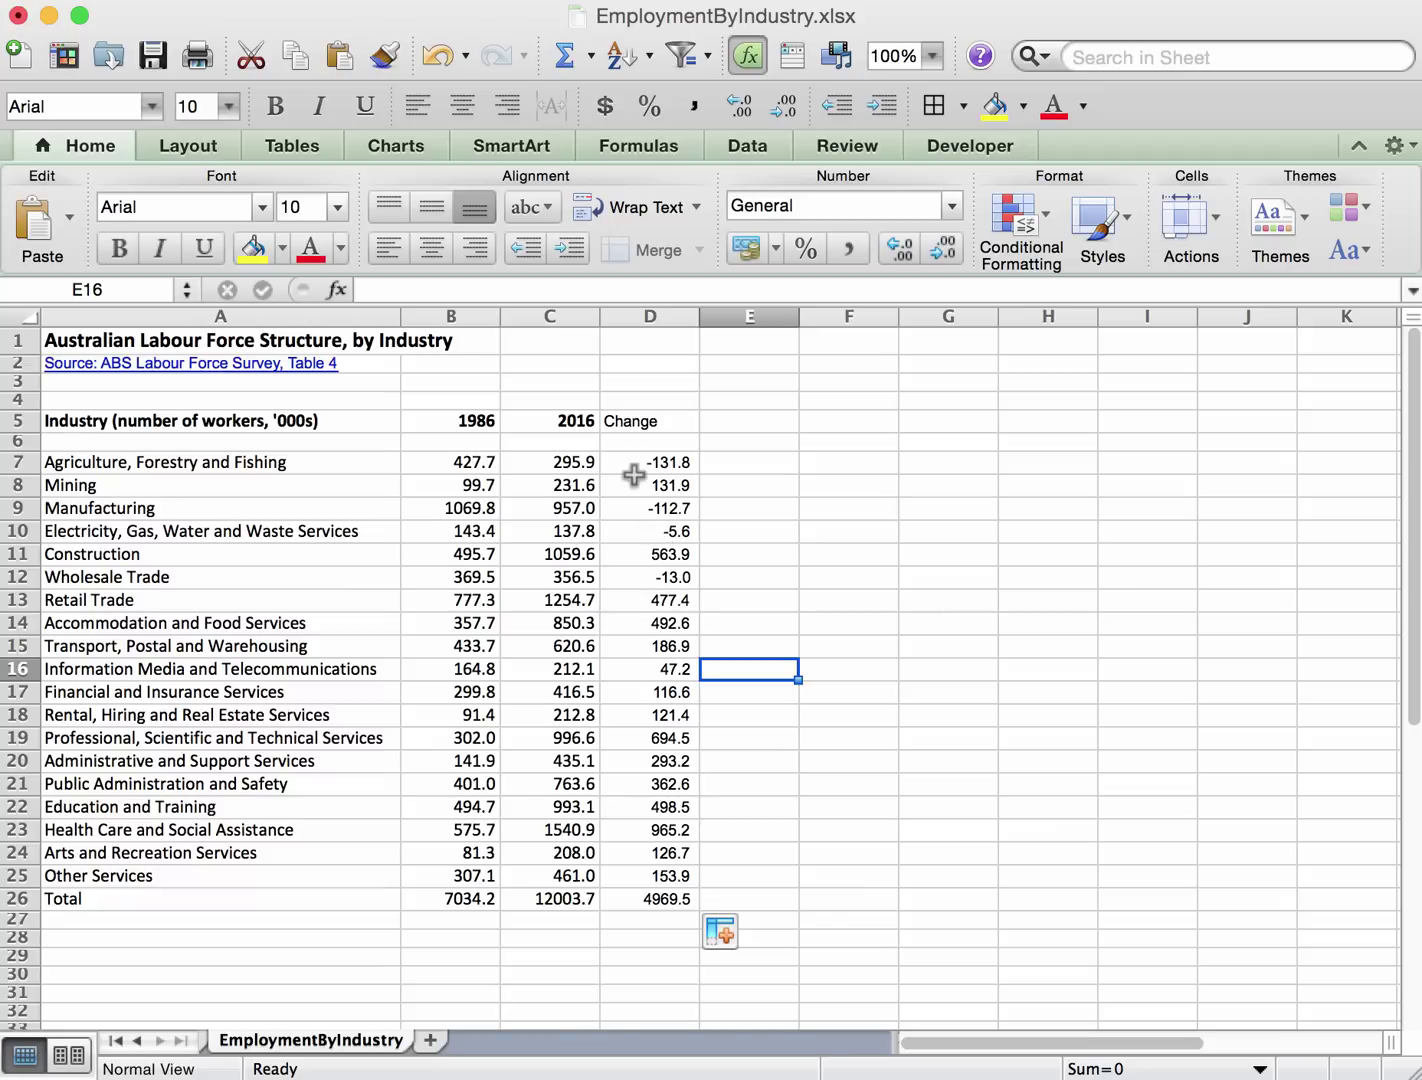
Enter the heading 'Pct Change' in cell E5.
{"action": "left_click", "coordinate": [737, 420]}
{"action": "type", "text": "Pct Change"}
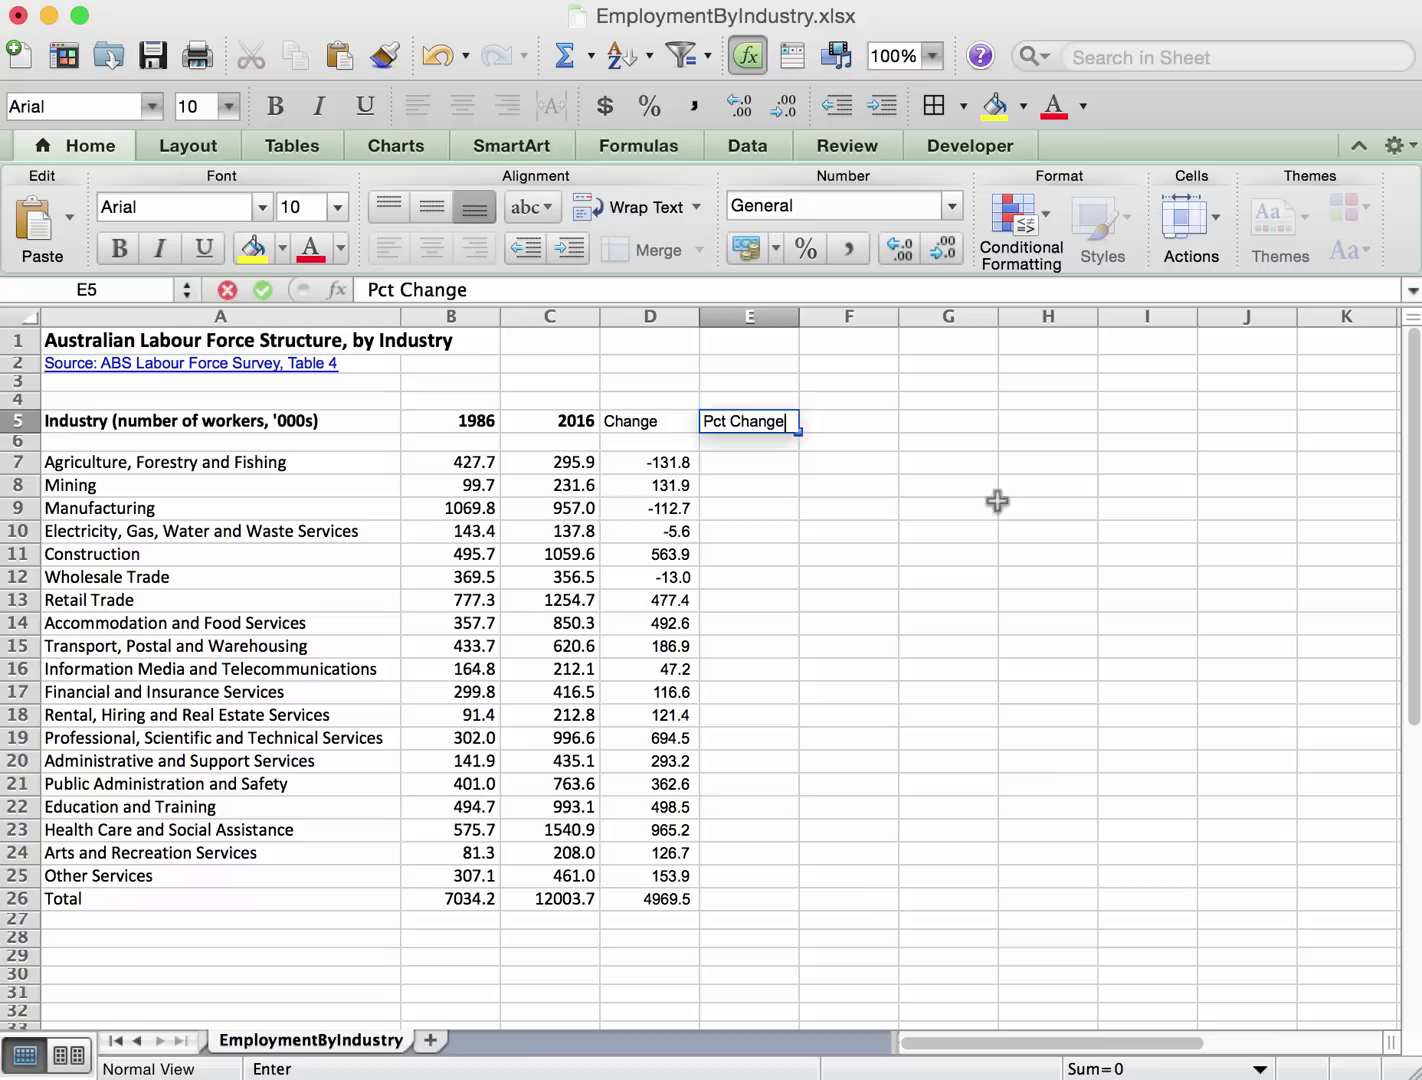
{"action": "key", "text": "Return"}
{"action": "key", "text": "Return"}
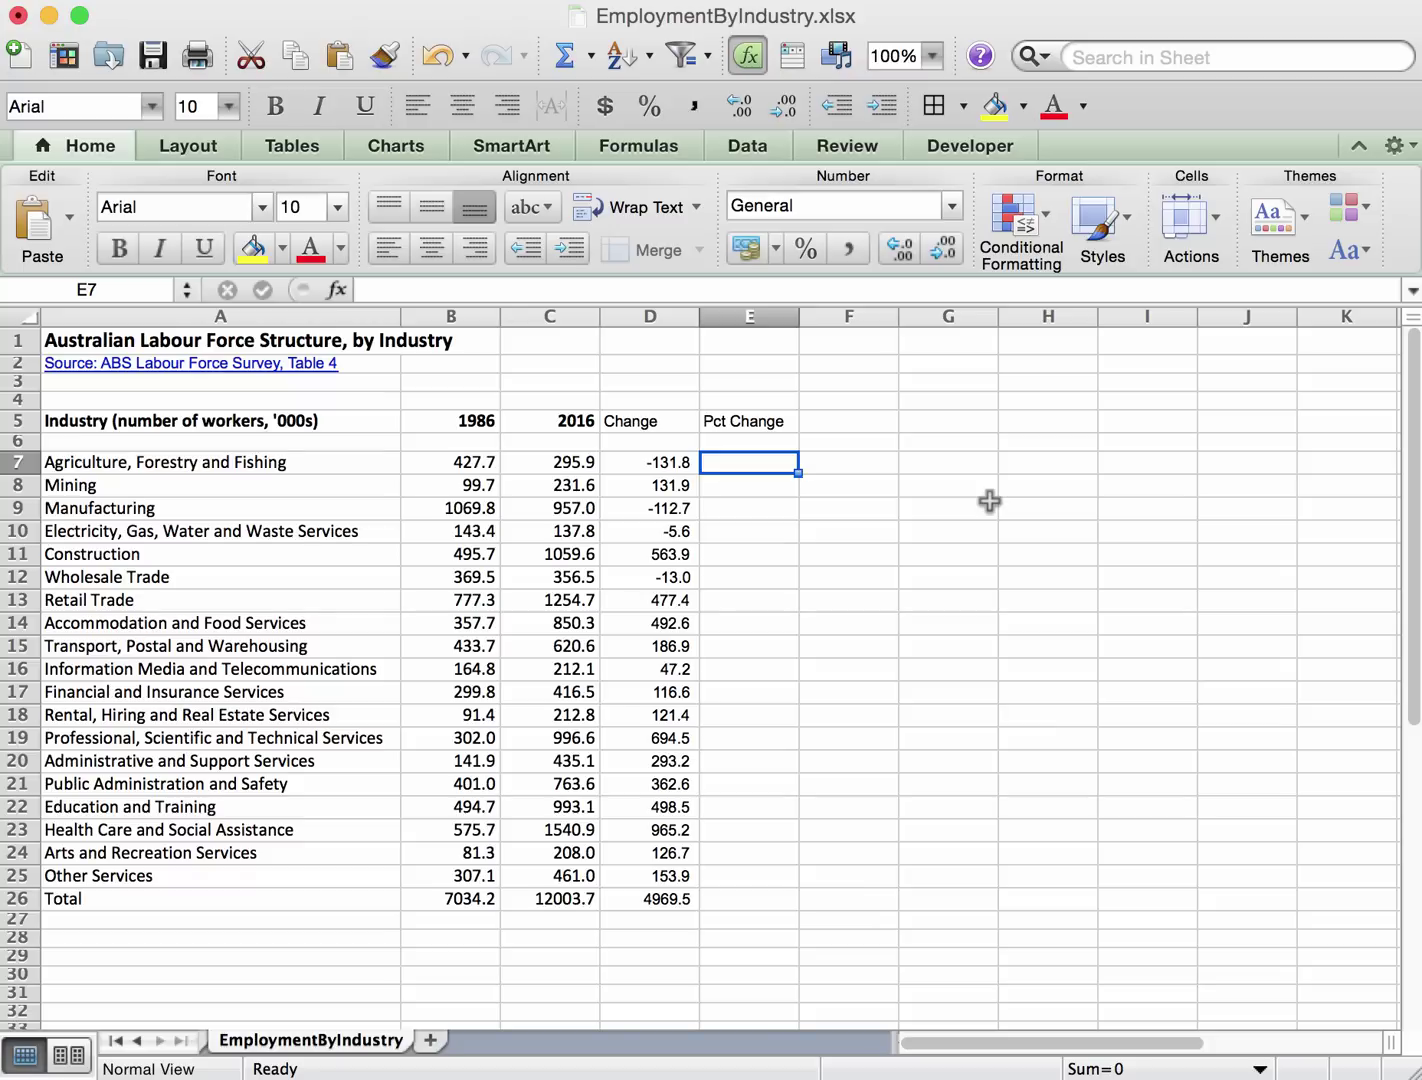
Enter =D7/B7 in E7, giving -0.3081414 for Agriculture.
{"action": "type", "text": "="}
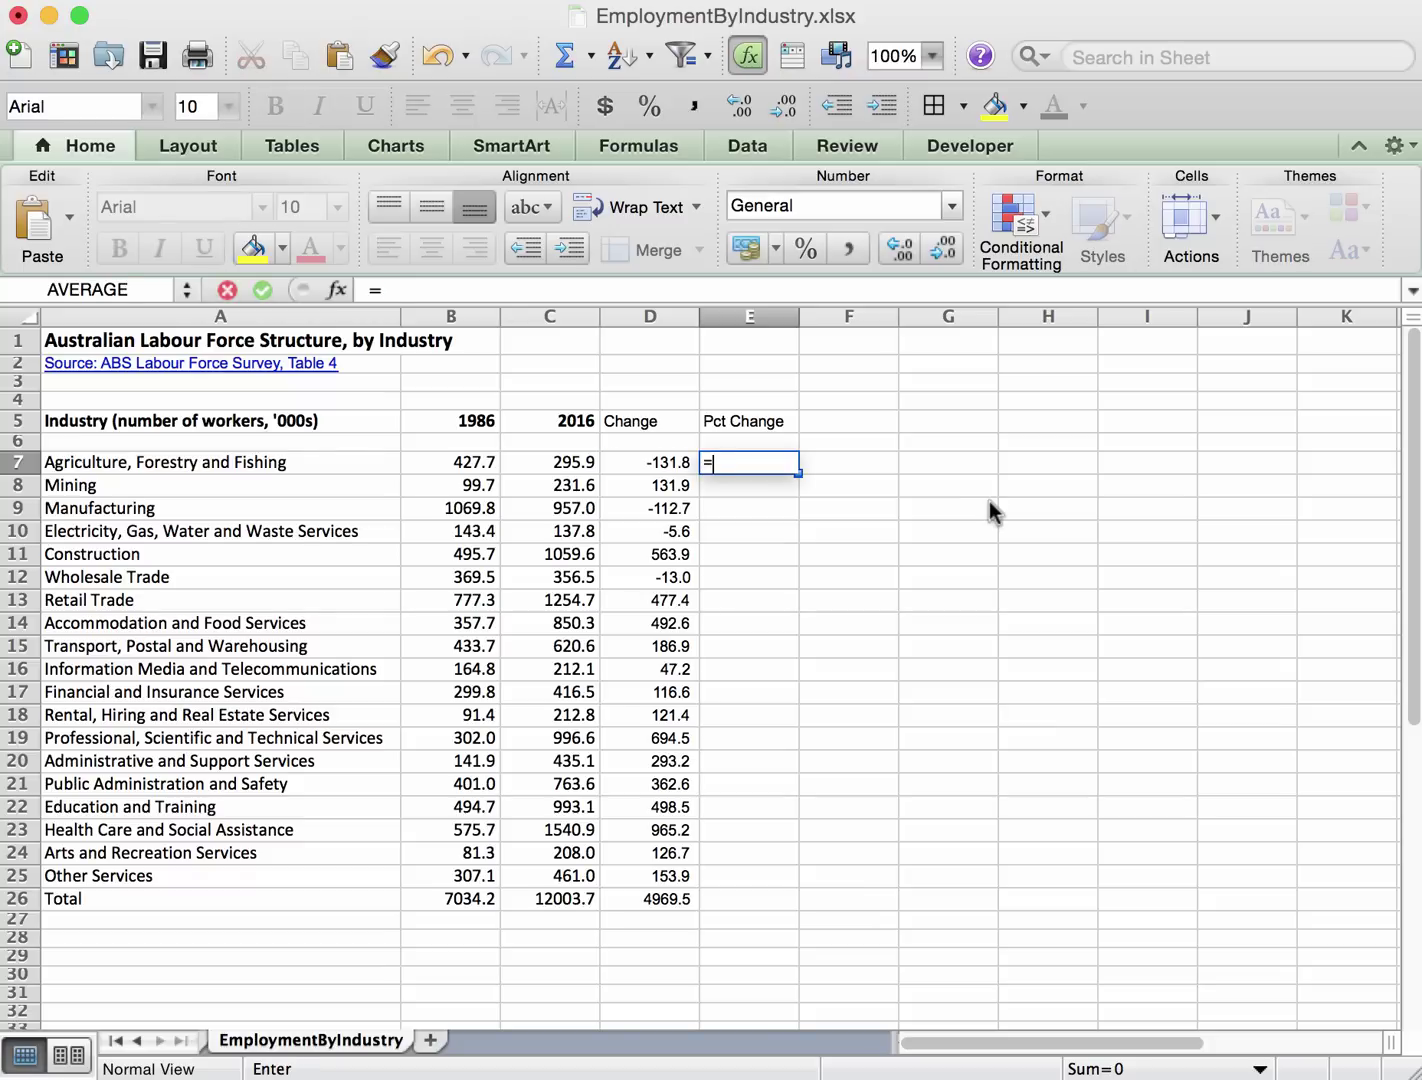
{"action": "key", "text": "Left"}
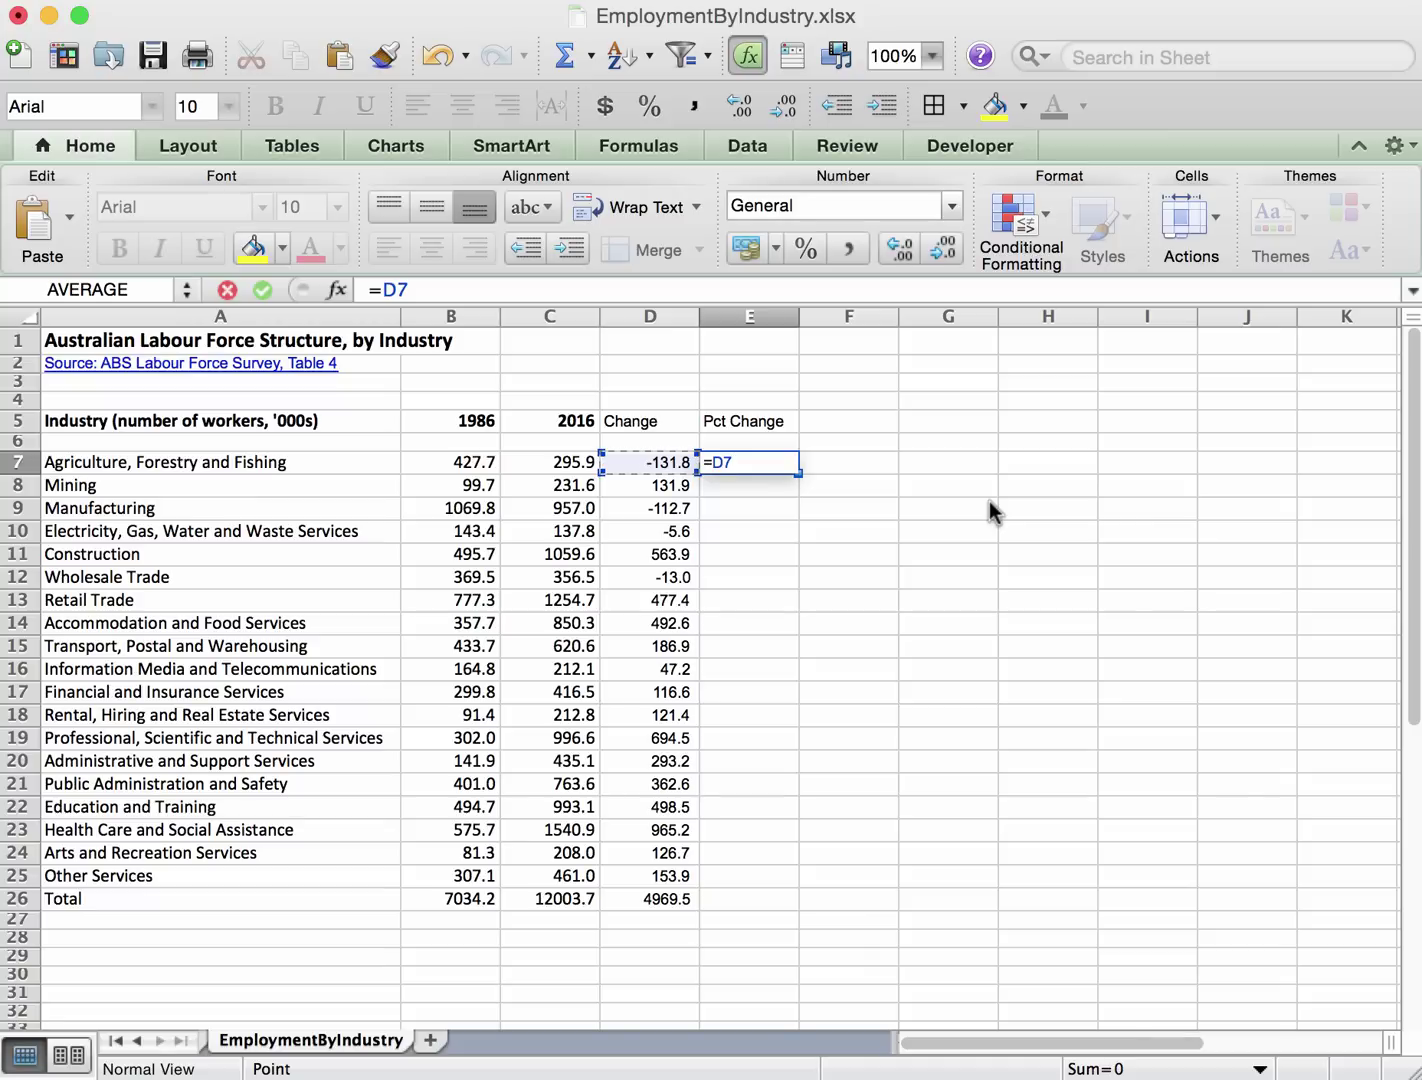
{"action": "type", "text": "/"}
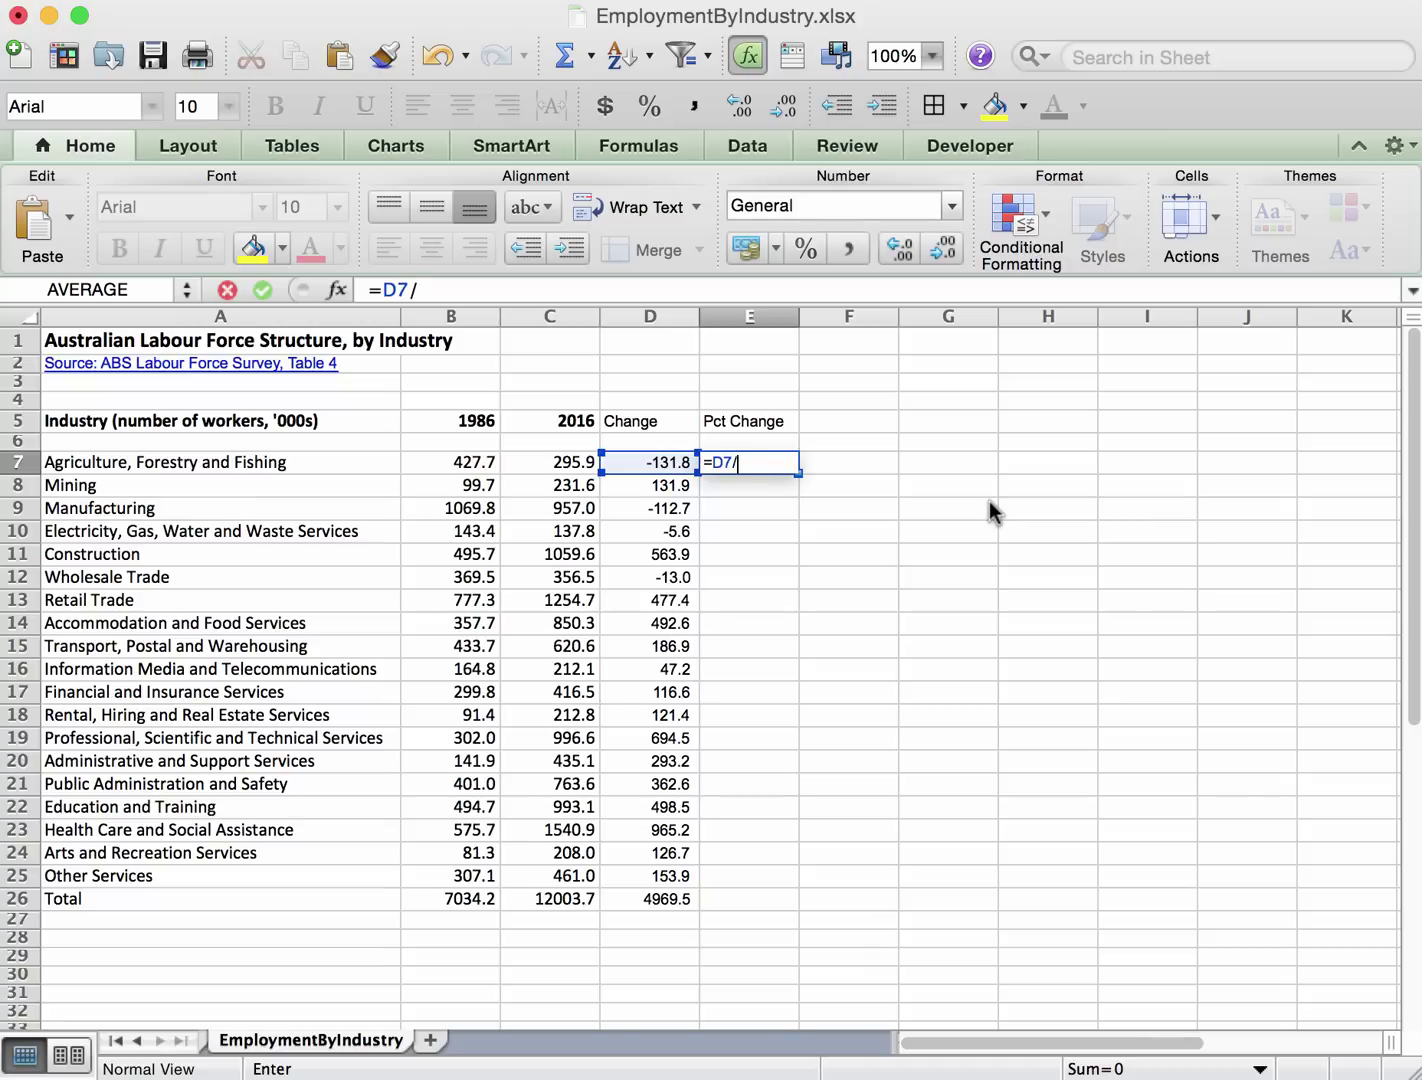
{"action": "left_click", "coordinate": [470, 463]}
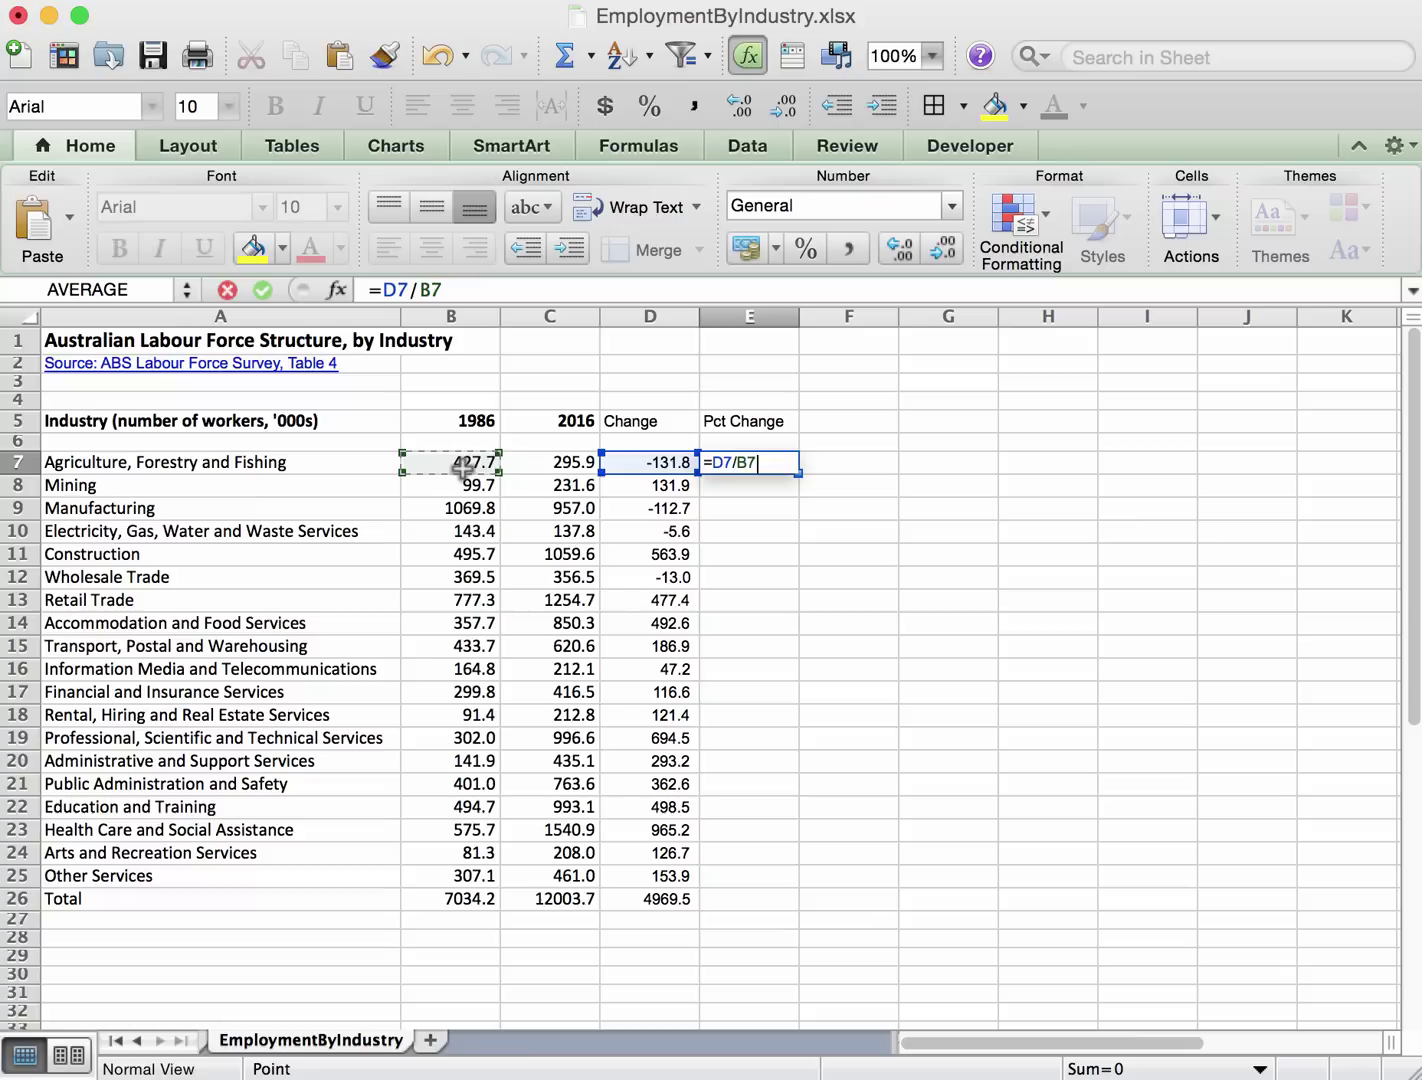
{"action": "key", "text": "Return"}
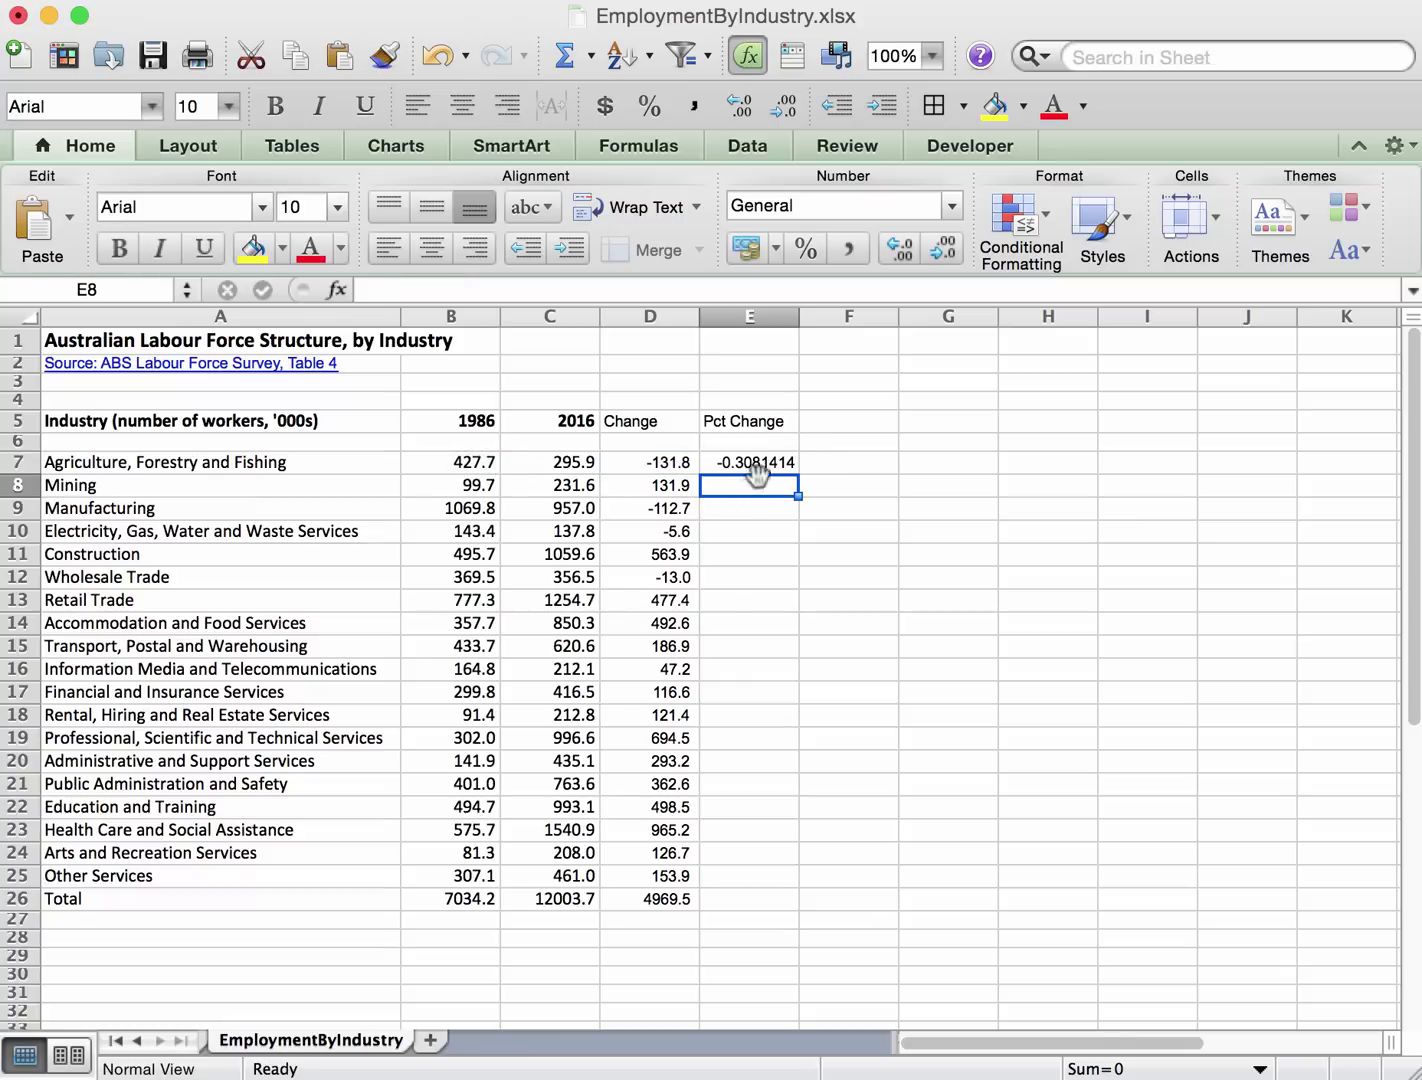
Format E7 as a percentage and fill it down through E26 (-31% to 71%).
{"action": "left_click", "coordinate": [753, 463]}
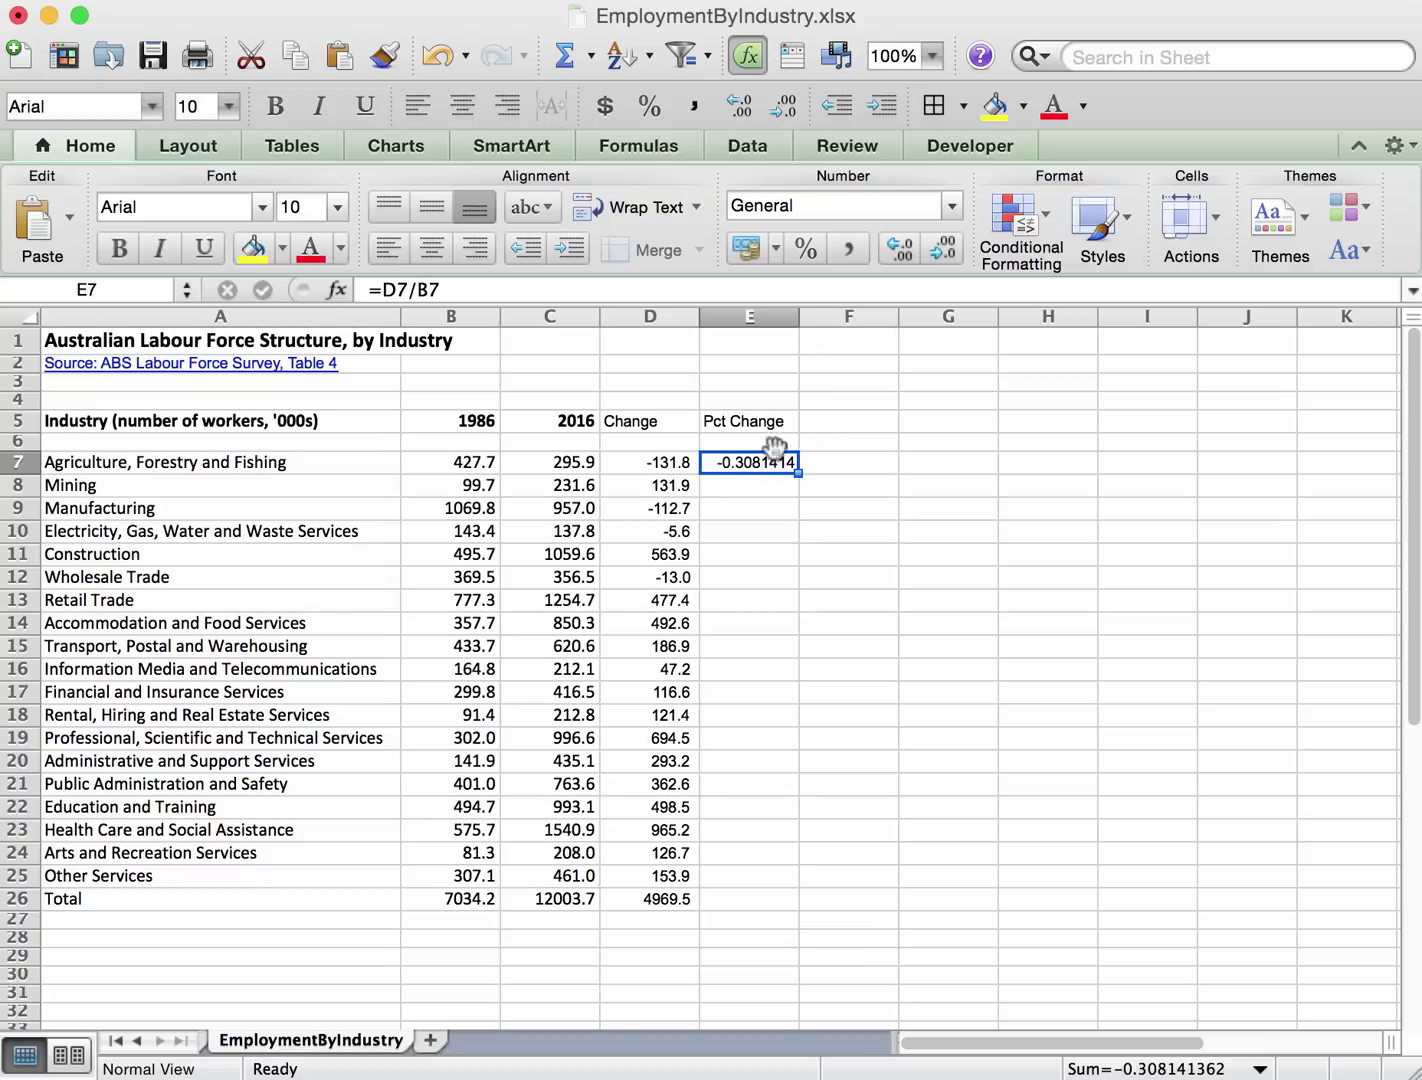
{"action": "left_click", "coordinate": [804, 250]}
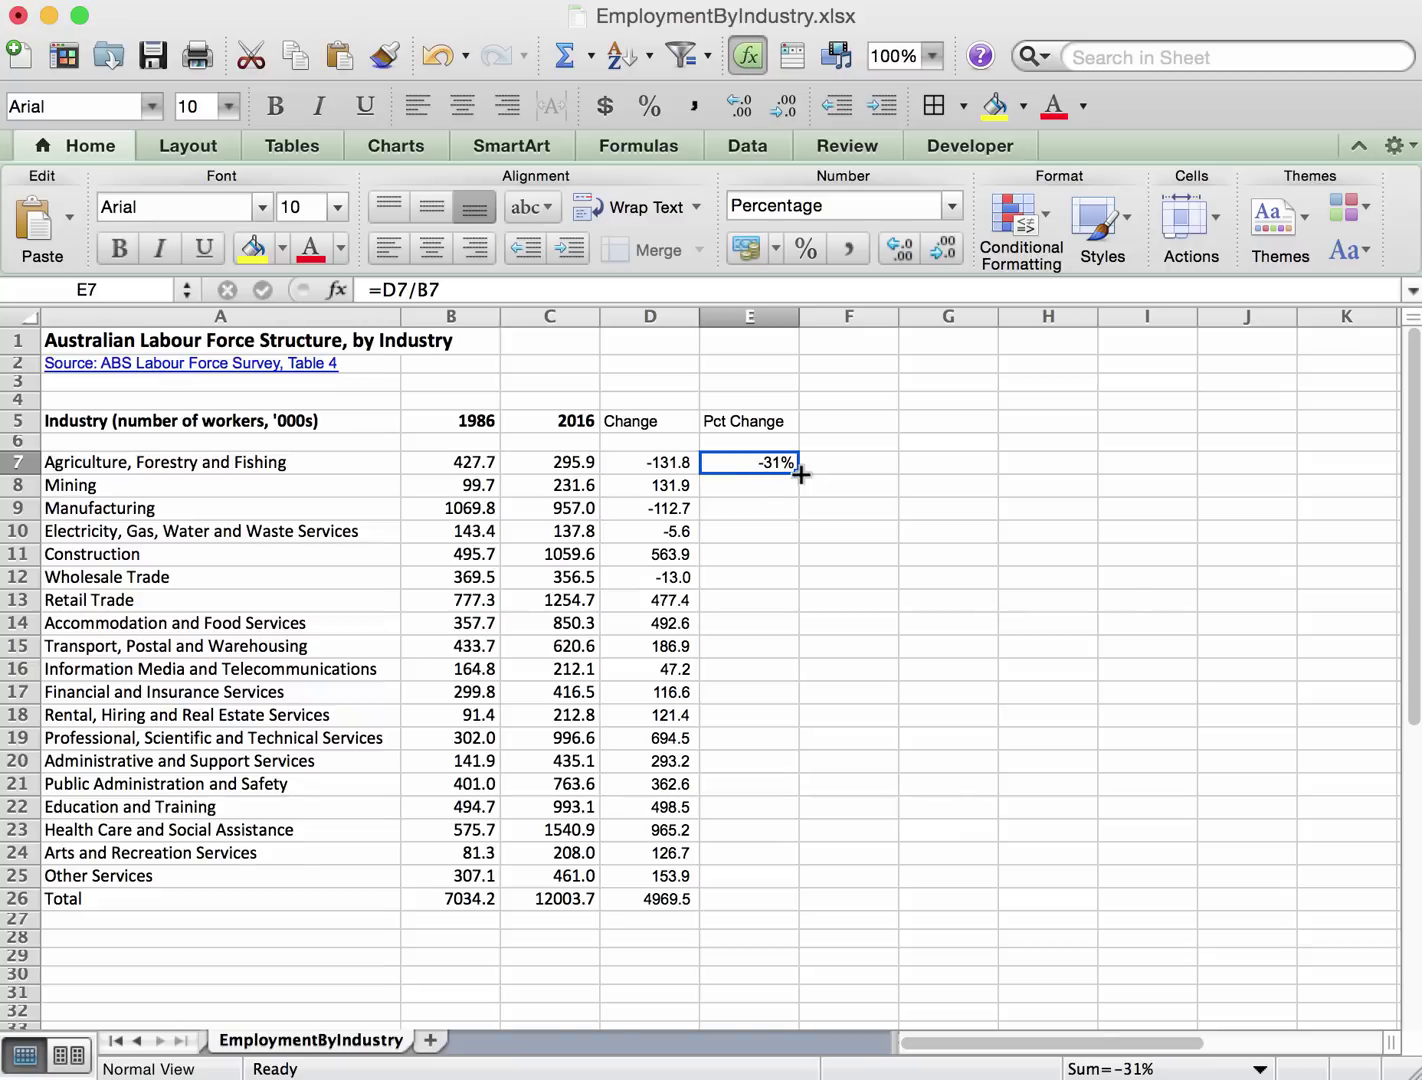
{"action": "double_click", "coordinate": [799, 473]}
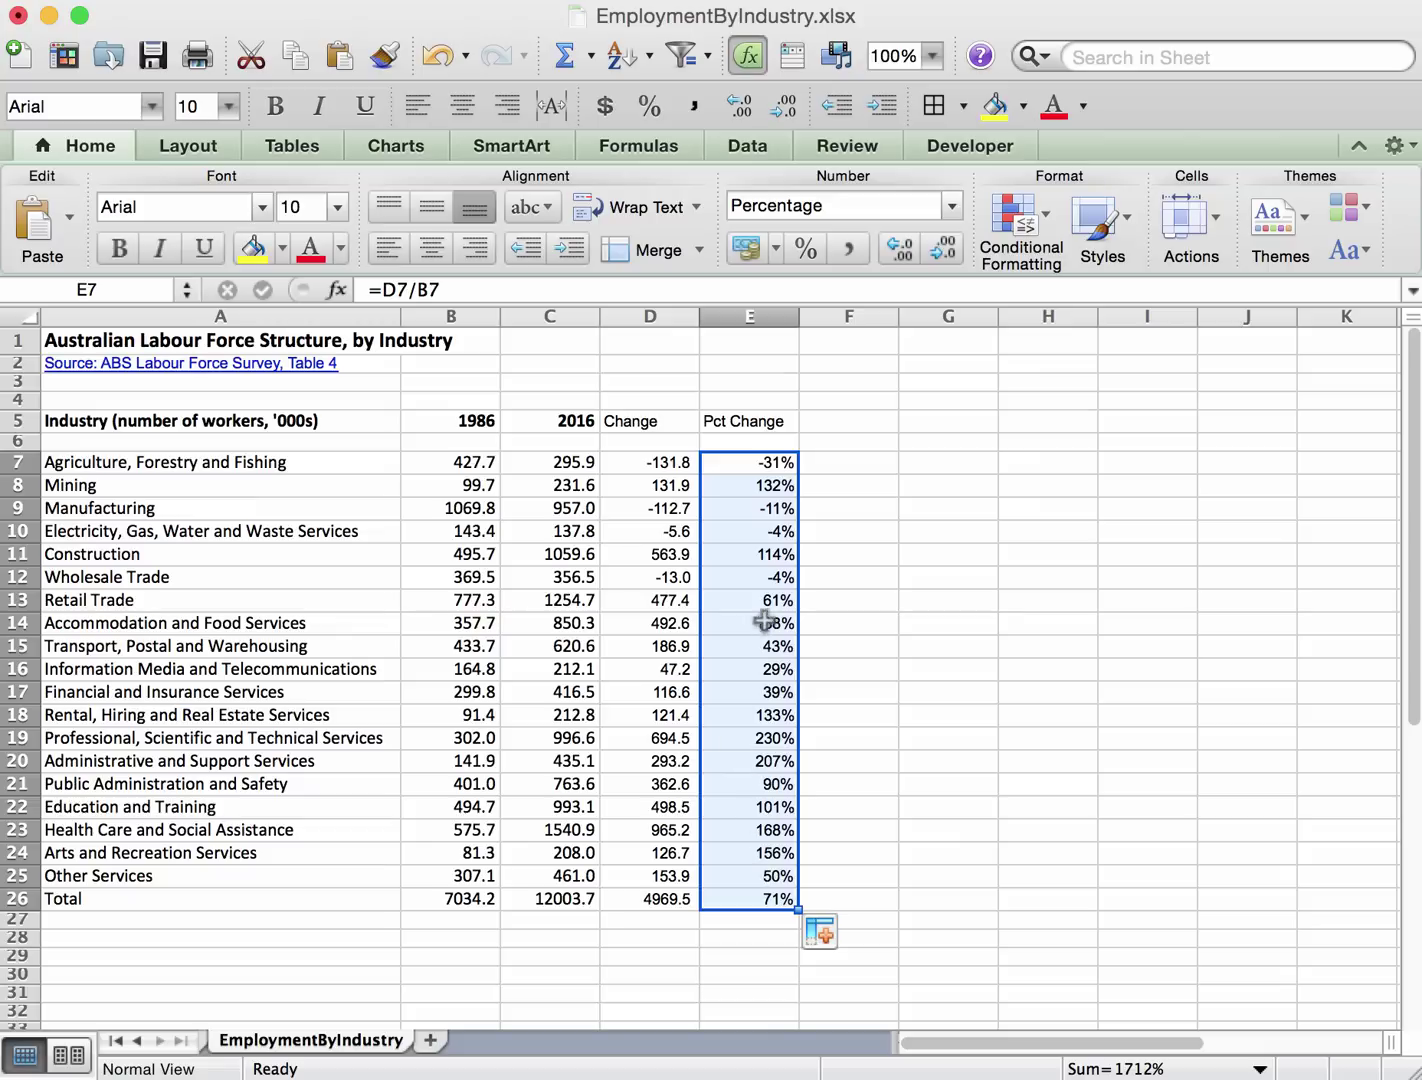
Show the Pct Change percentages with one decimal place, from -30.8% to 70.6%.
{"action": "left_click", "coordinate": [897, 251]}
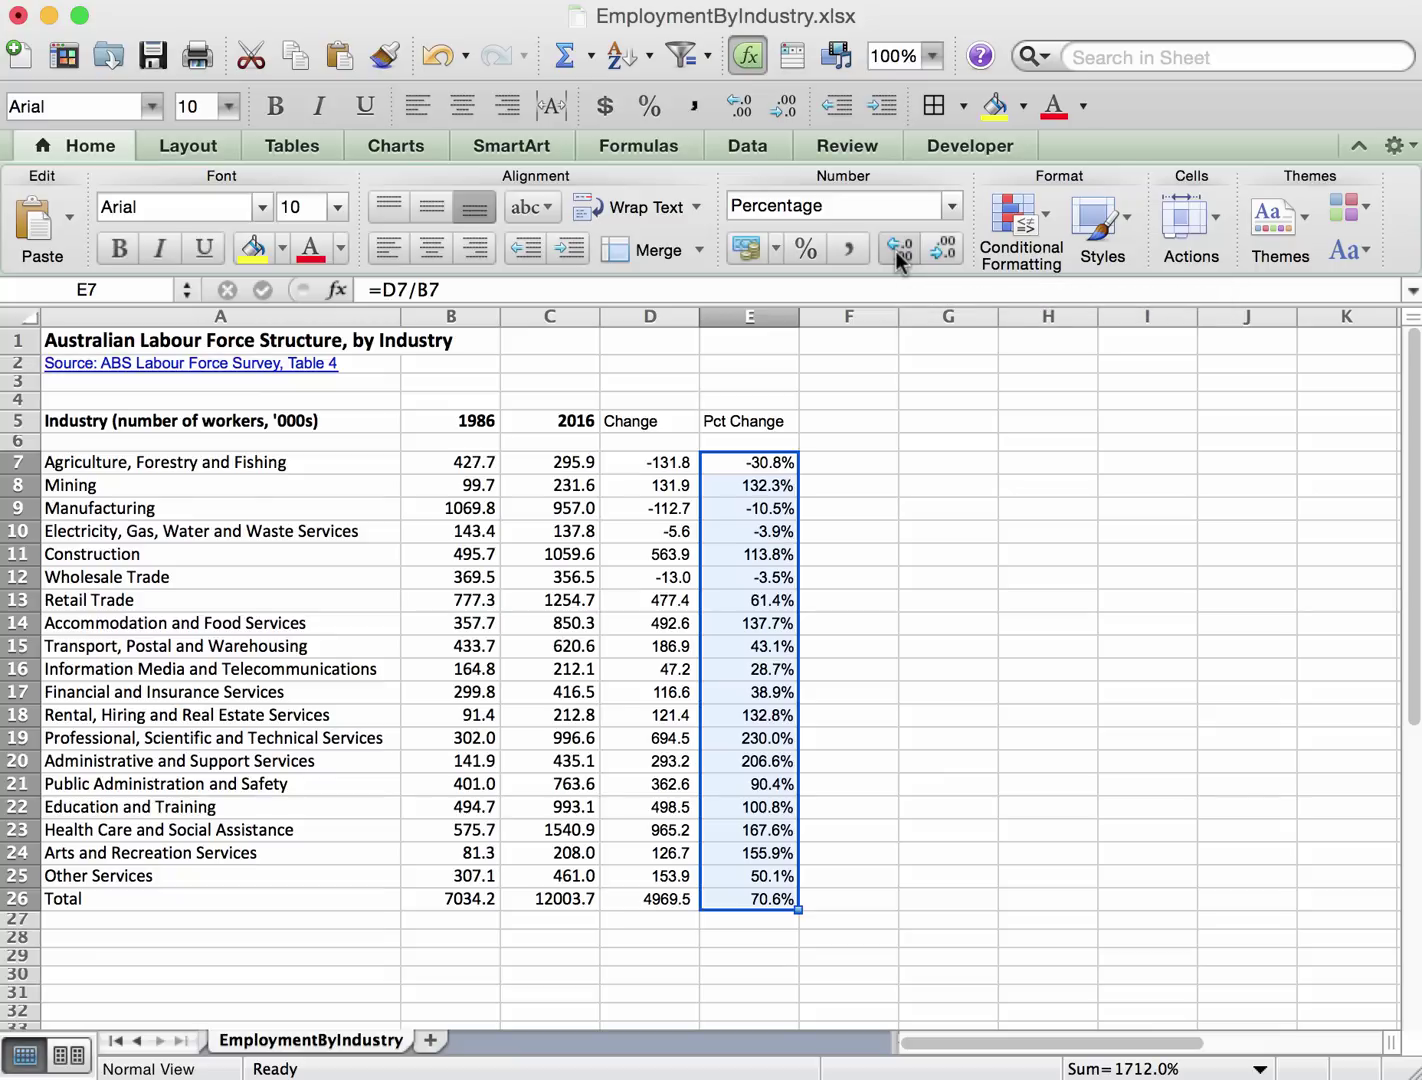
{"action": "left_click", "coordinate": [896, 251]}
{"action": "left_click", "coordinate": [896, 251]}
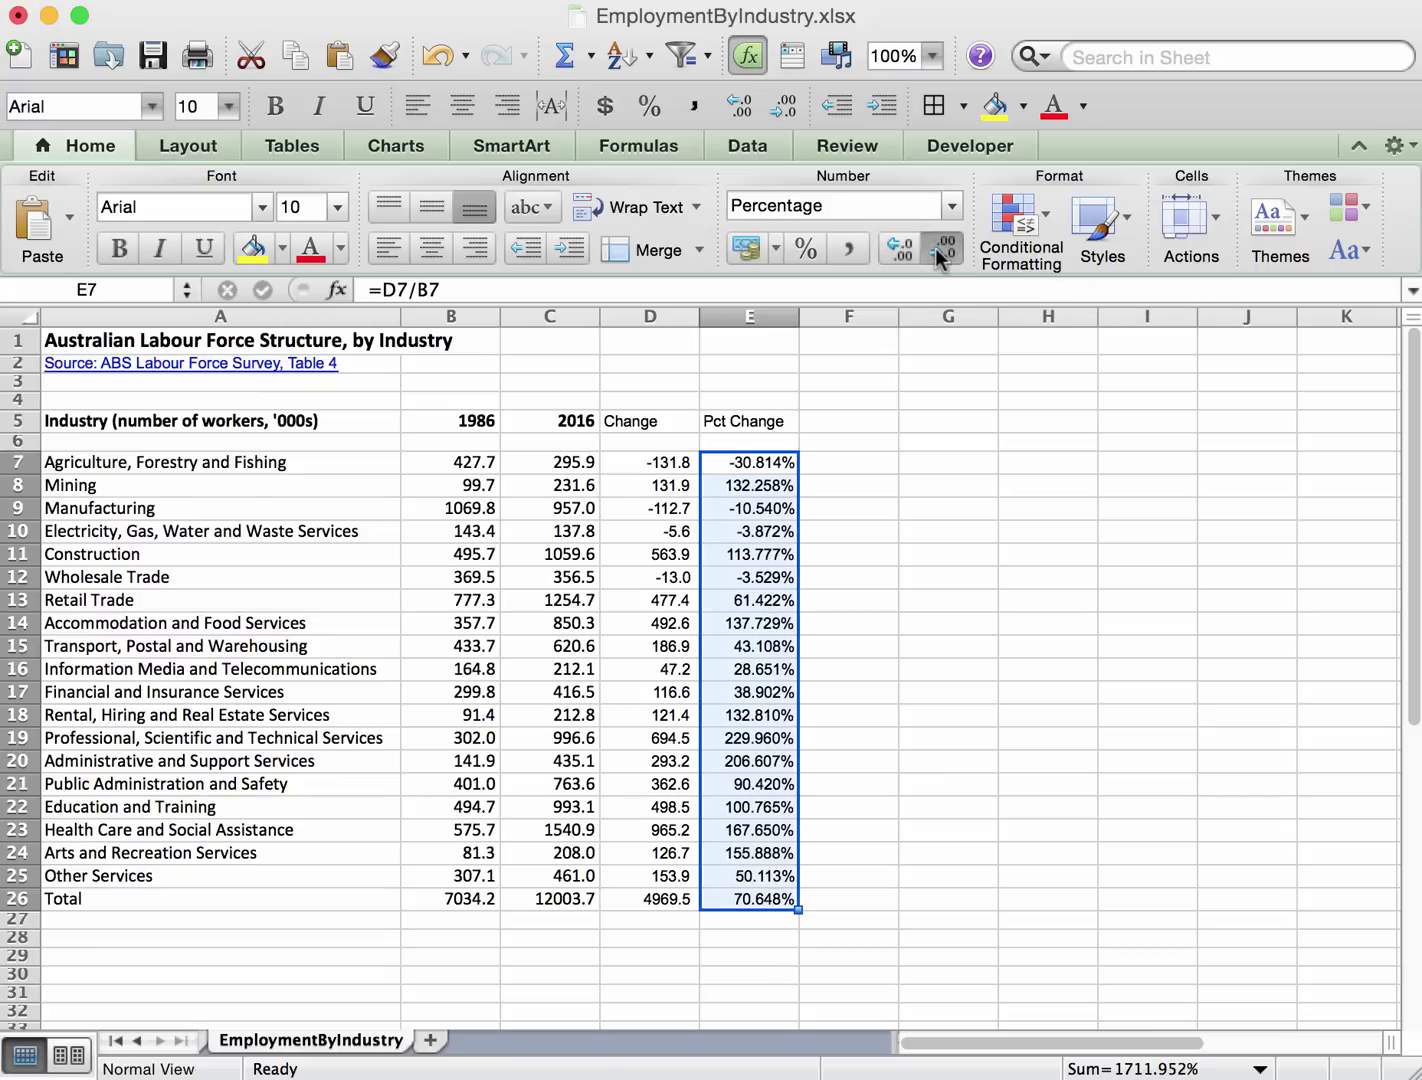
{"action": "left_click", "coordinate": [935, 248]}
{"action": "left_click", "coordinate": [936, 248]}
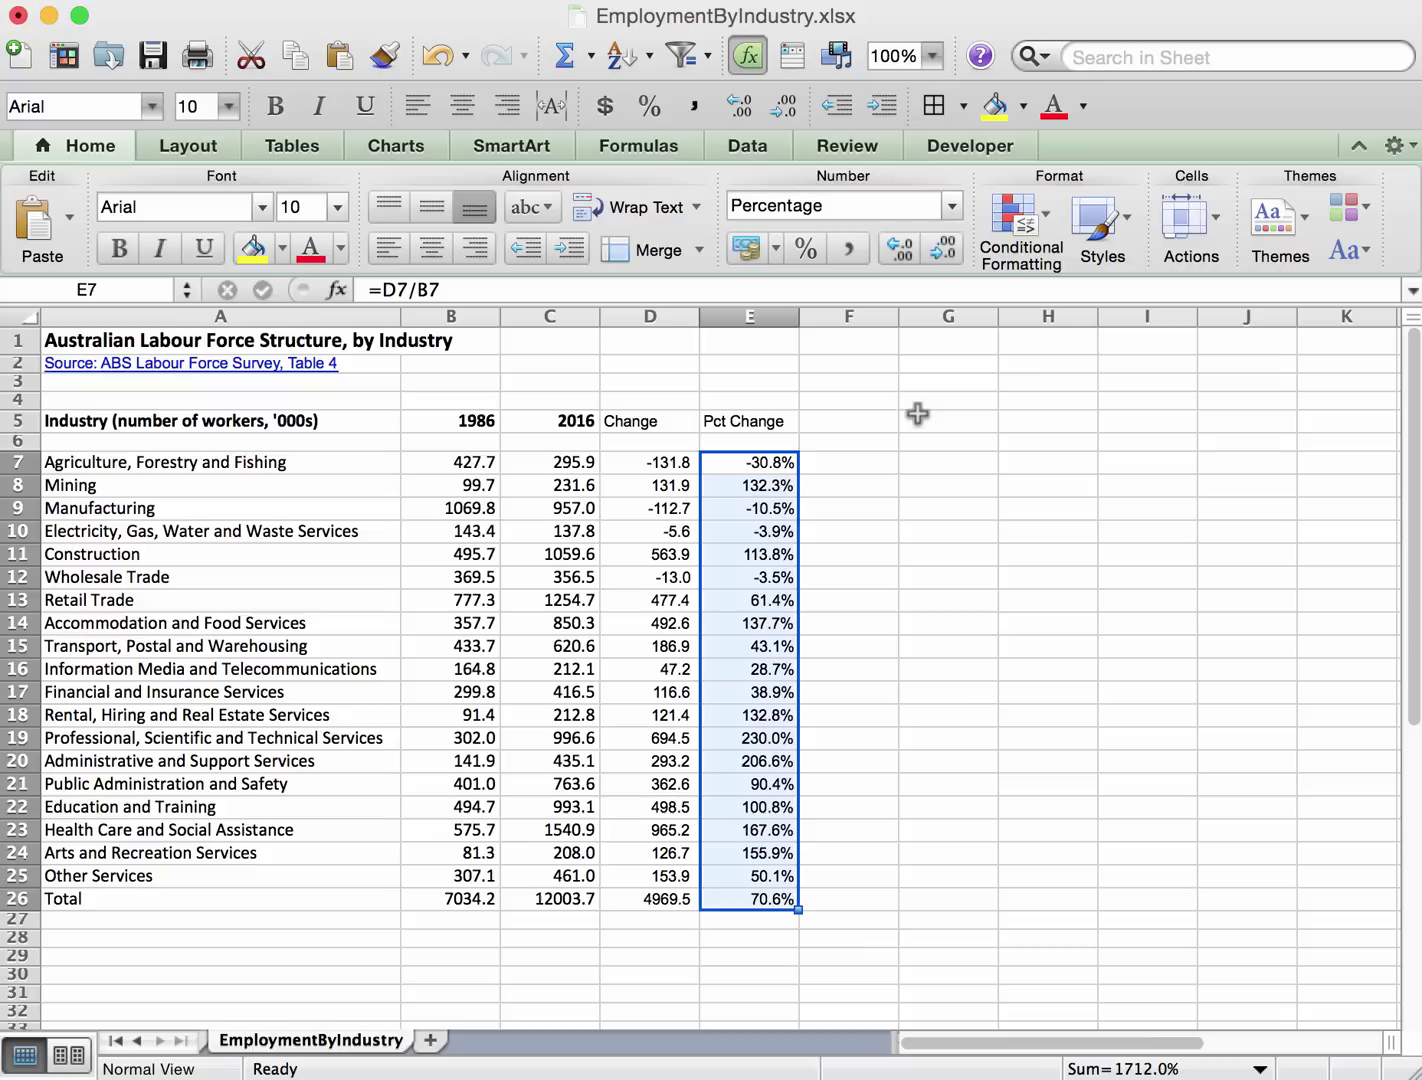
Make the Change and Pct Change headers in D5:E5 bold and right-aligned.
{"action": "left_click", "coordinate": [655, 420]}
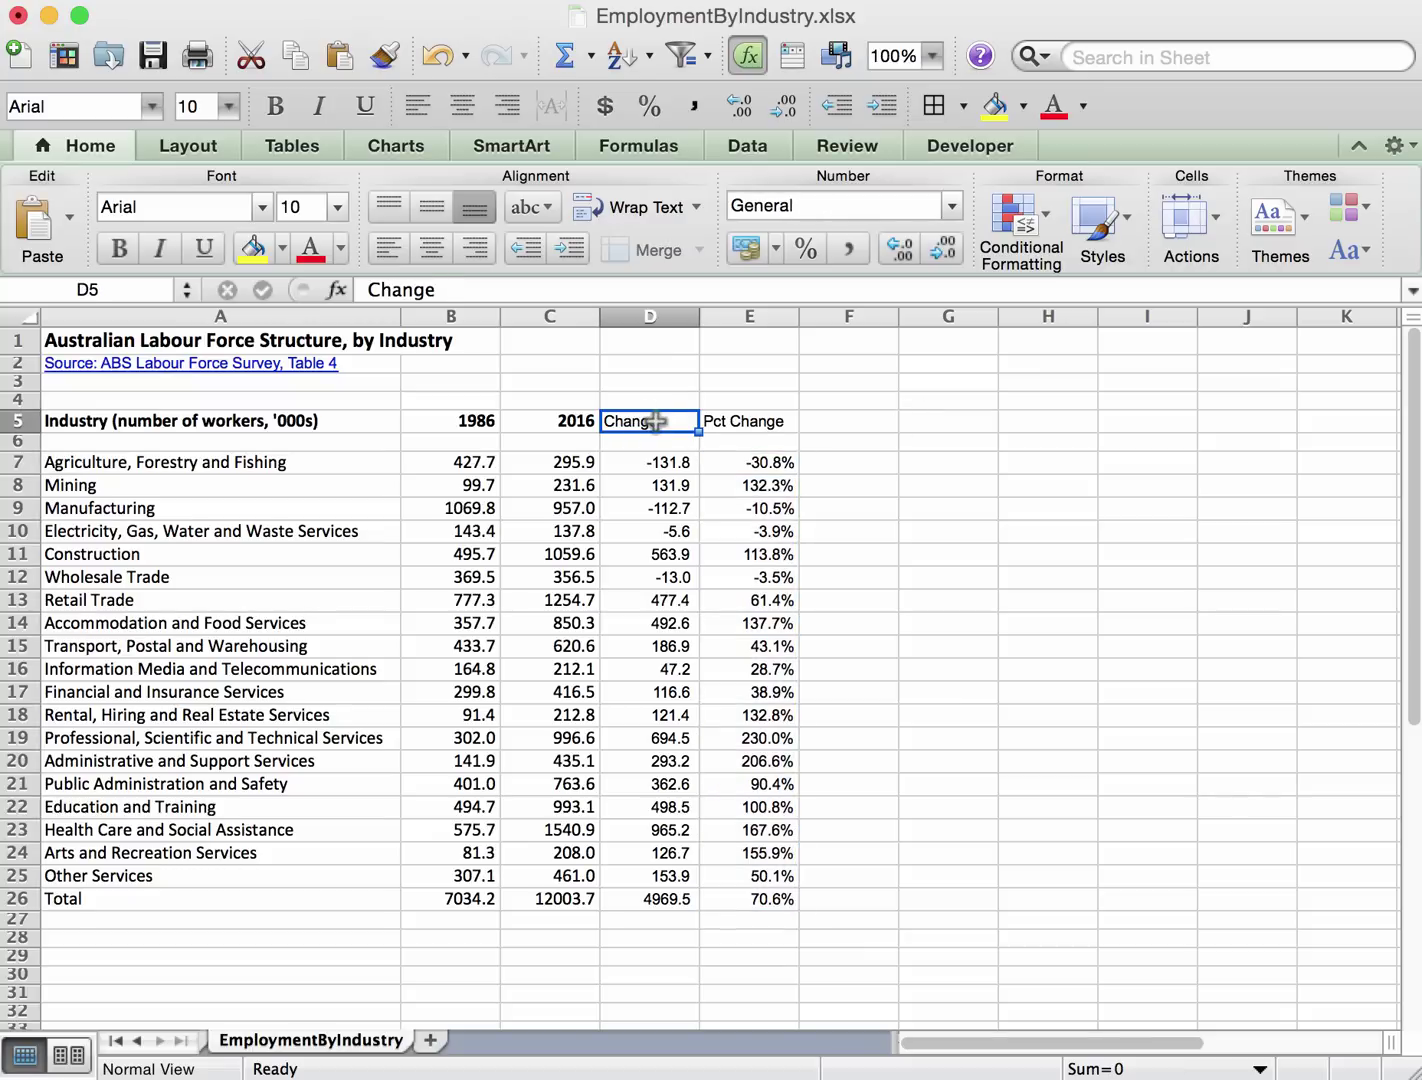
{"action": "left_click_drag", "start_coordinate": [655, 420], "coordinate": [717, 417]}
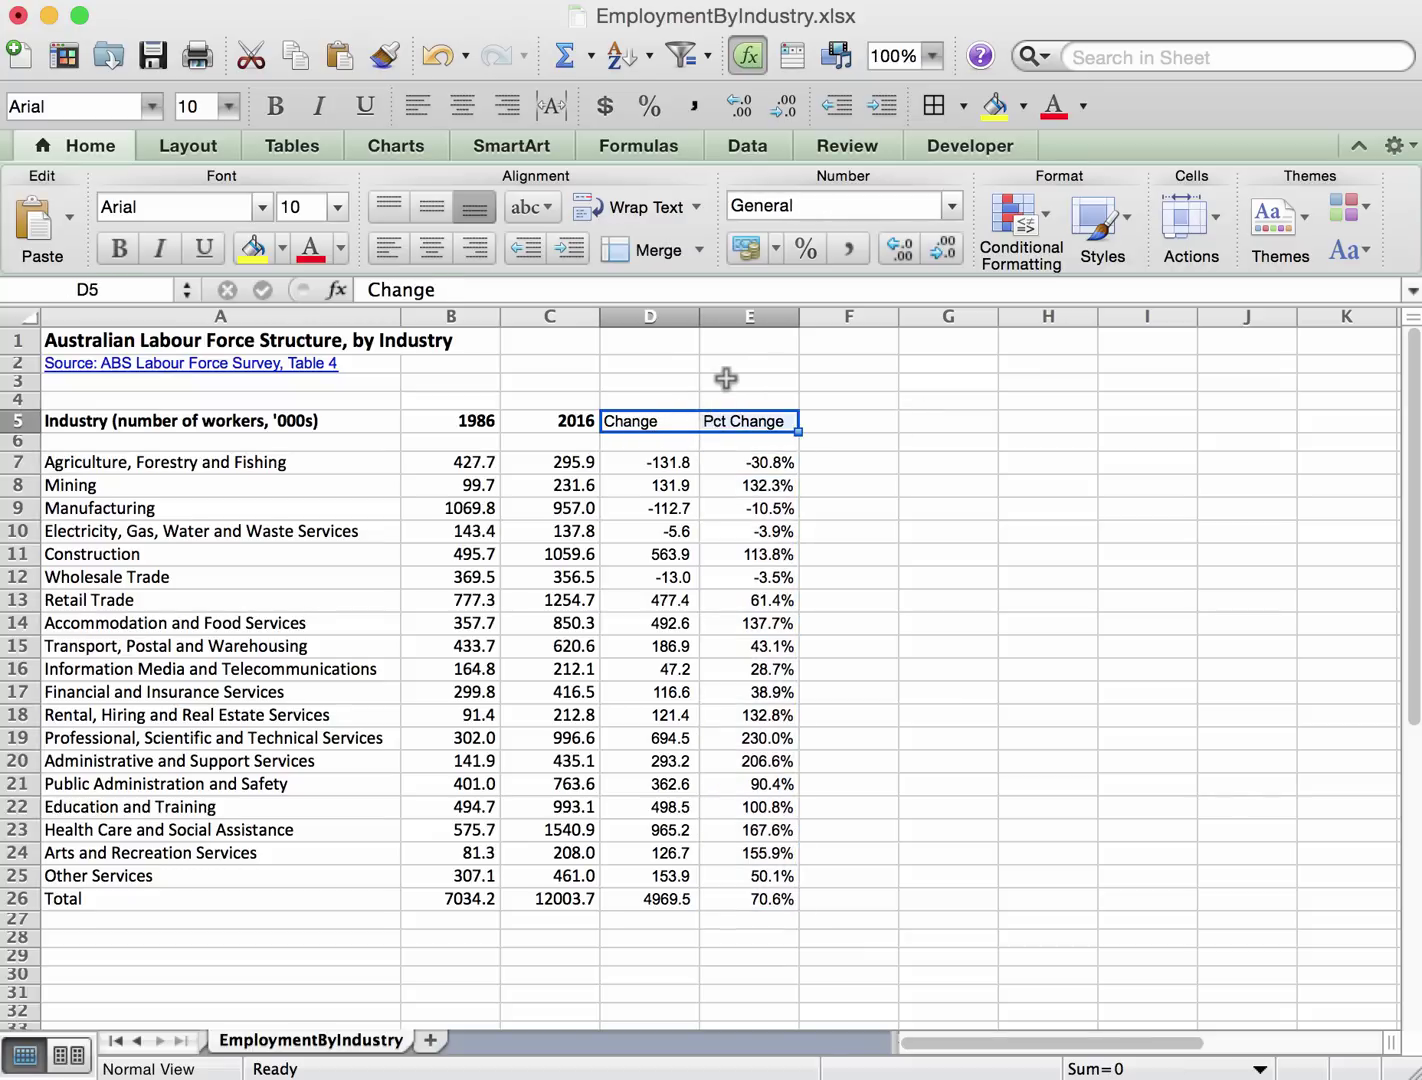
{"action": "left_click", "coordinate": [119, 248]}
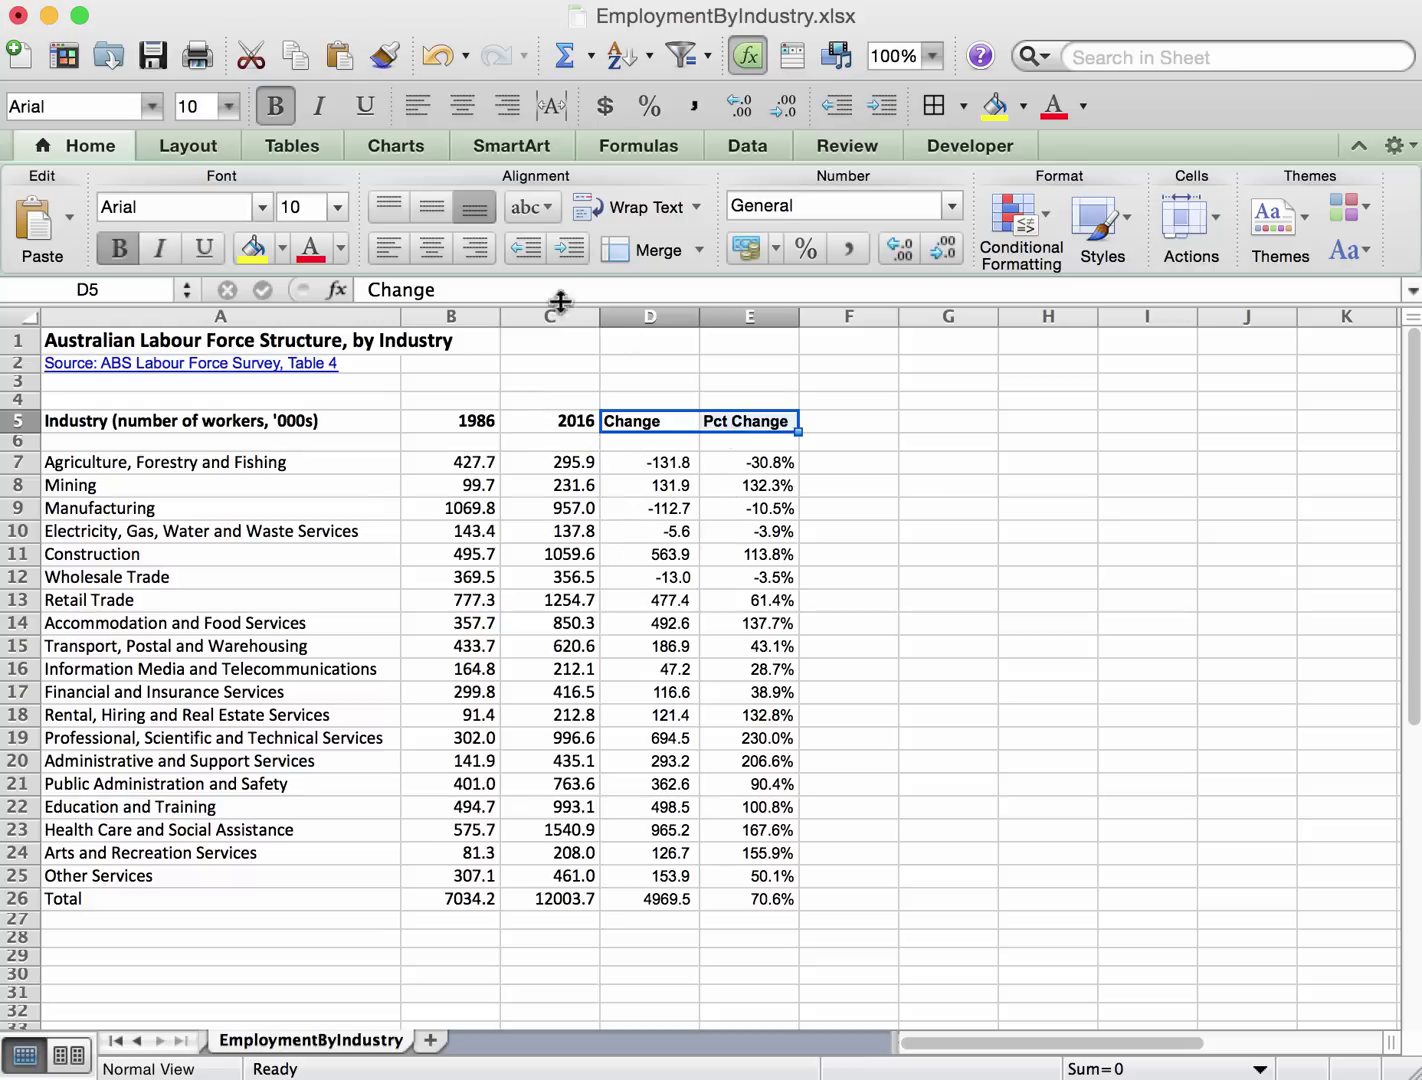
{"action": "left_click", "coordinate": [480, 247]}
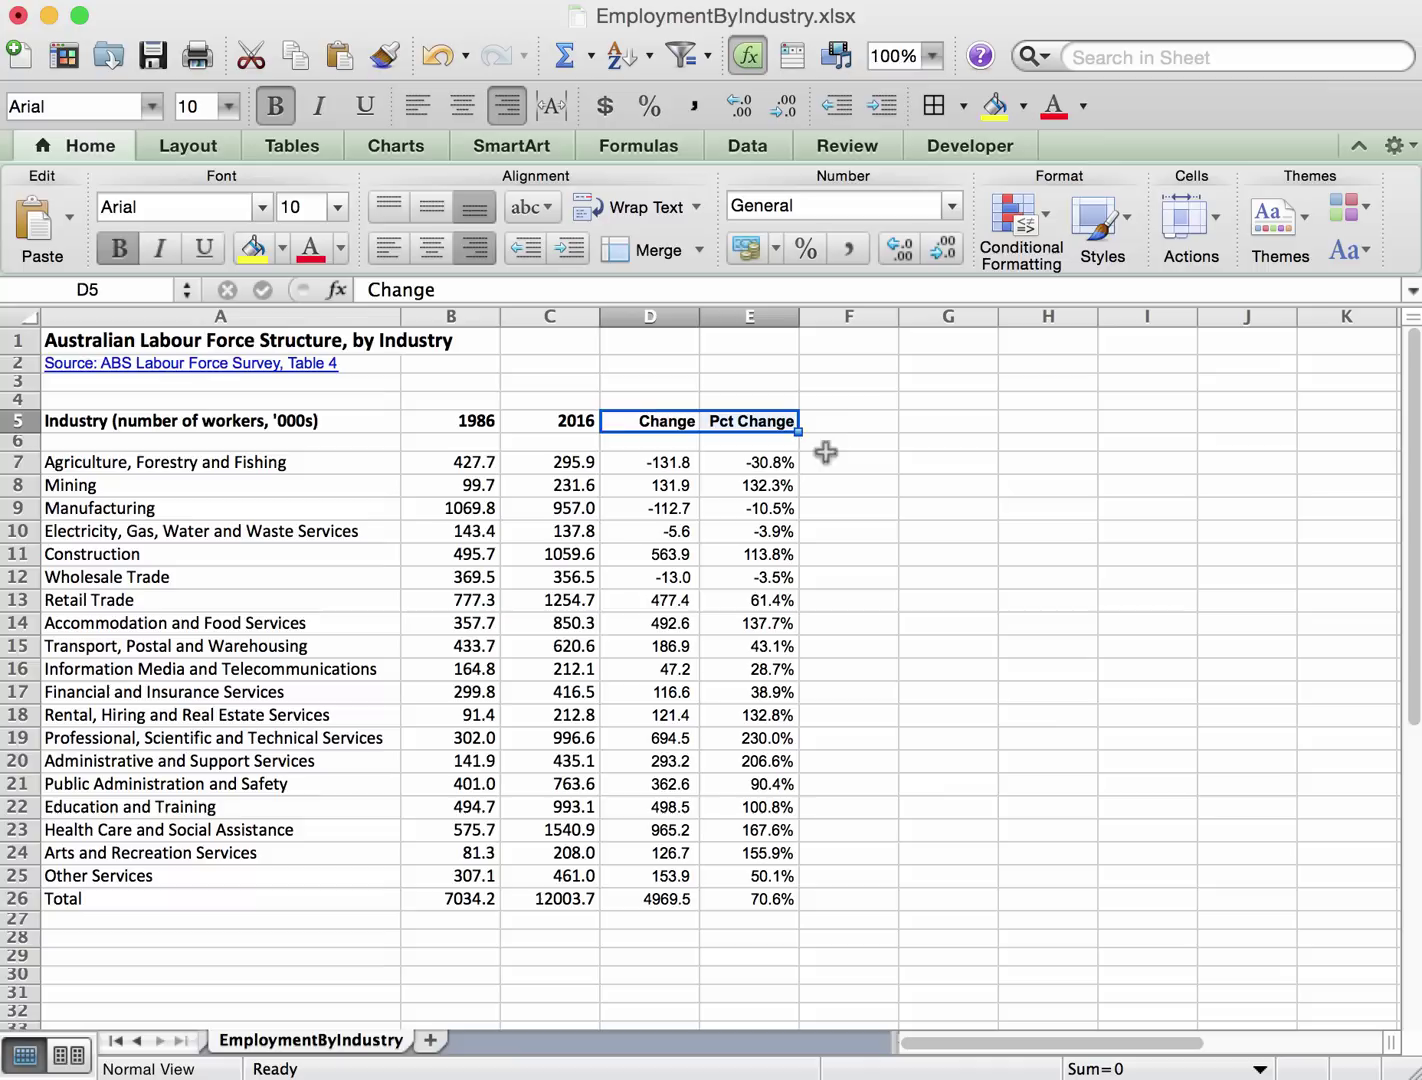
{"action": "left_click", "coordinate": [844, 421]}
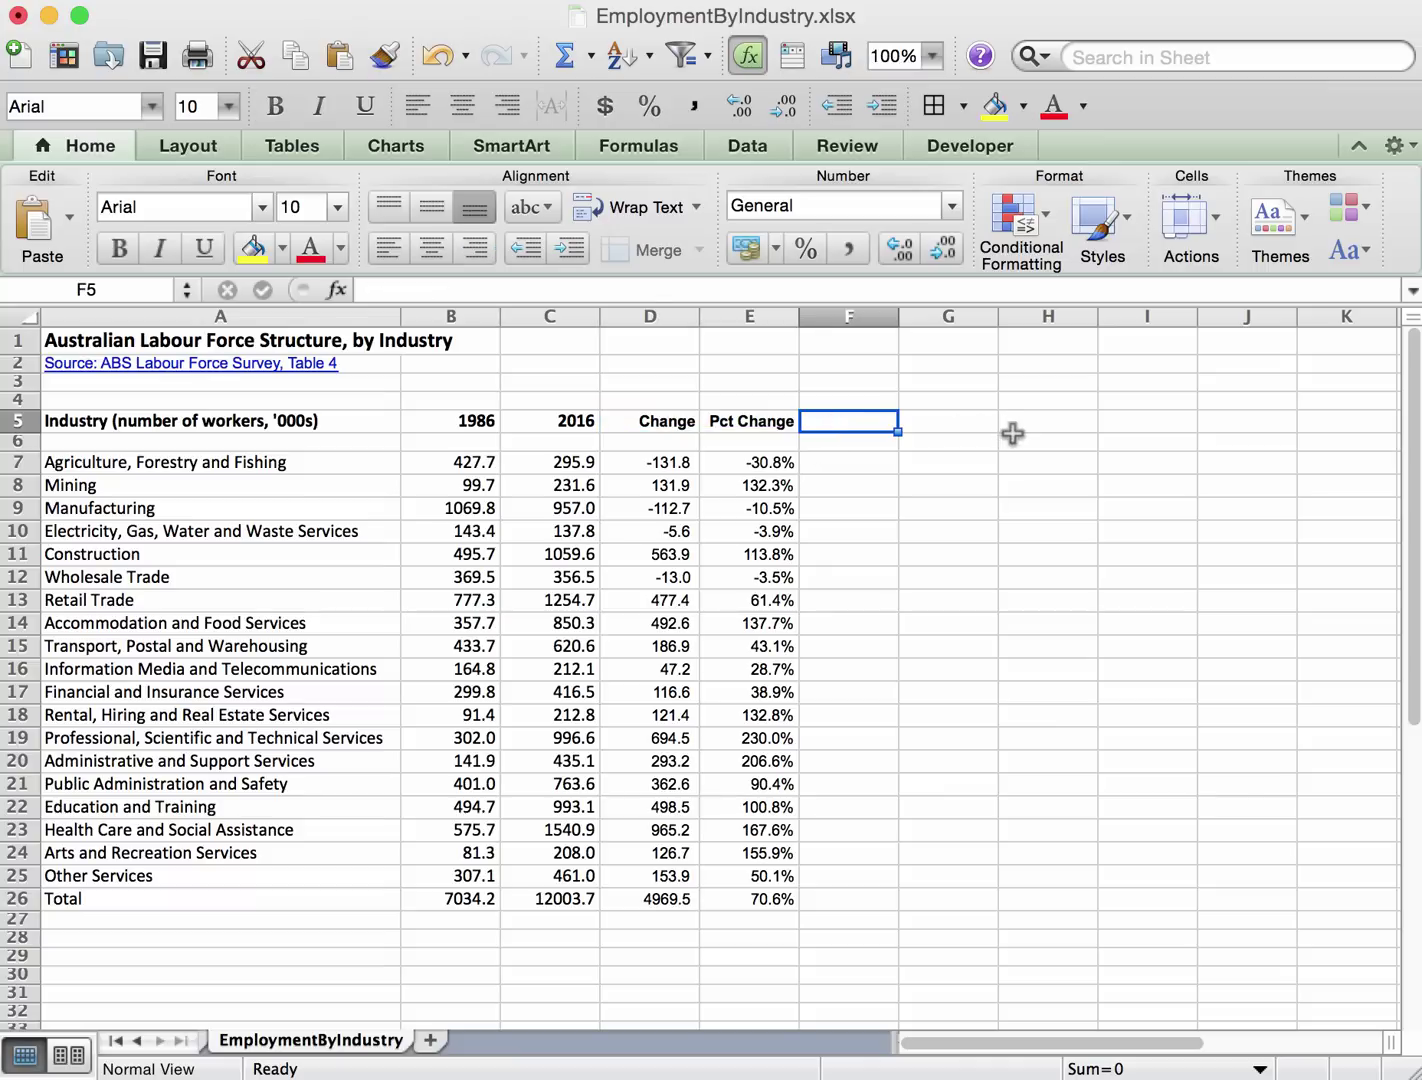